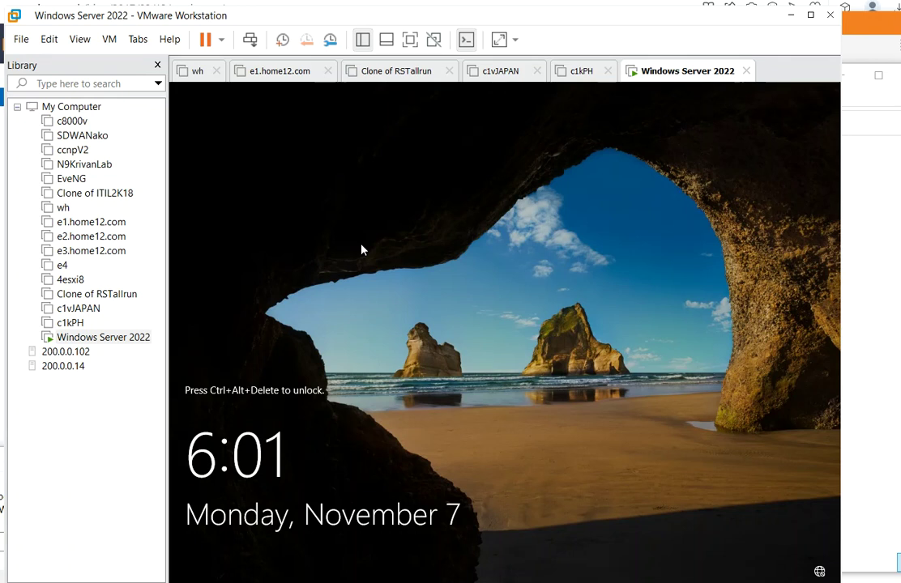
# Sign in to the Windows Server VM as Administrator with the account password
pyautogui.press('ctrl+alt+Insert')
pyautogui.write('********')
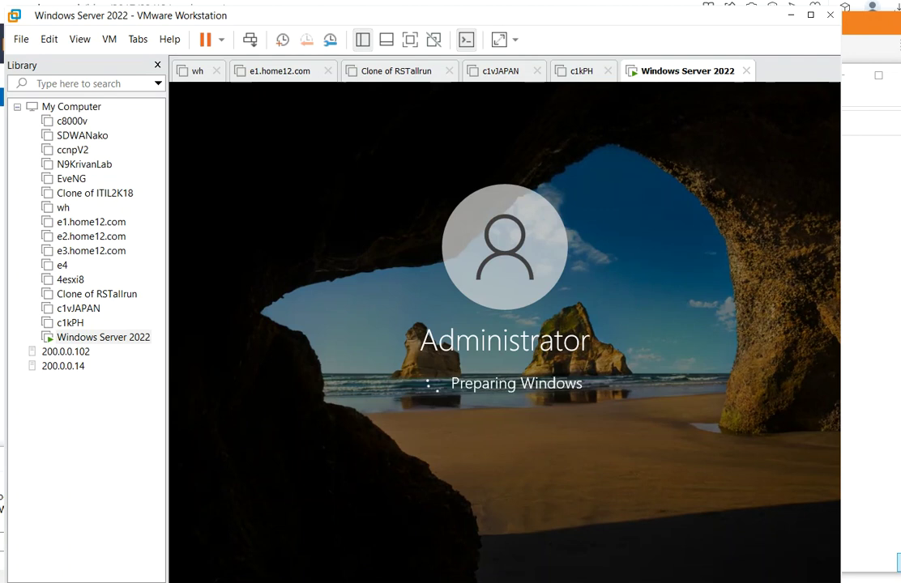
pyautogui.press('Return')
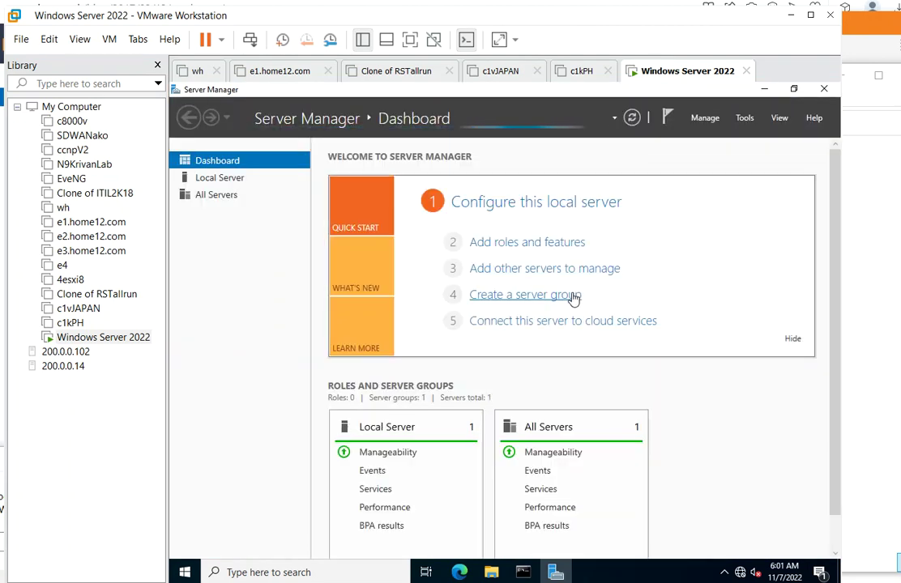
# In an administrator Command Prompt, check the host name and full IP configuration with hostname and ipconfig /all
pyautogui.click(522, 572)
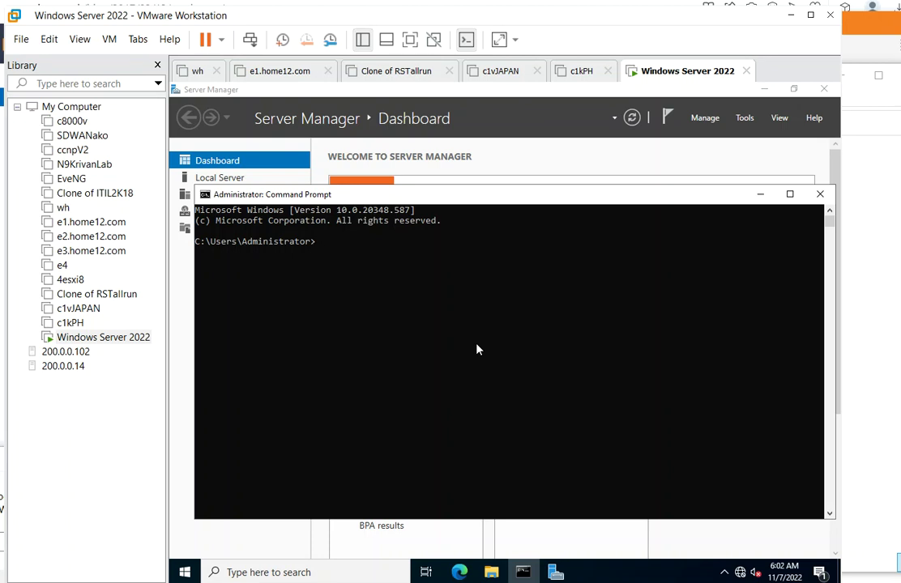
pyautogui.write('hostname')
pyautogui.press('Return')
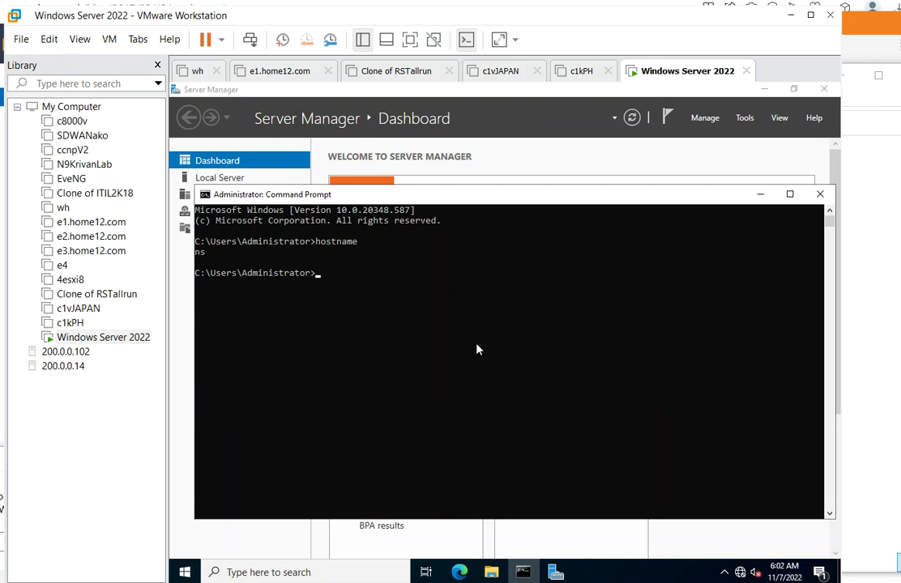
pyautogui.write('ipconfig /all')
pyautogui.press('Return')
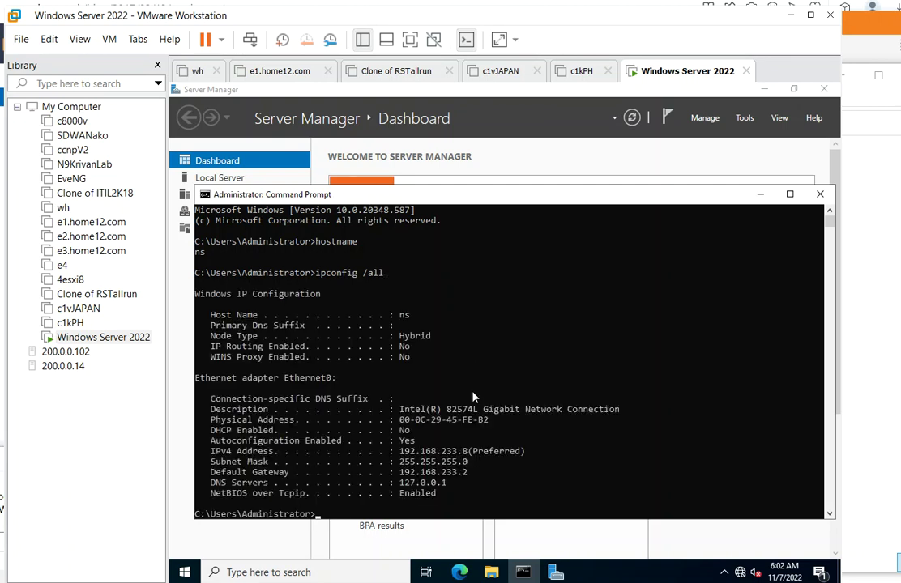
pyautogui.moveTo(395, 452); pyautogui.dragTo(399, 492)
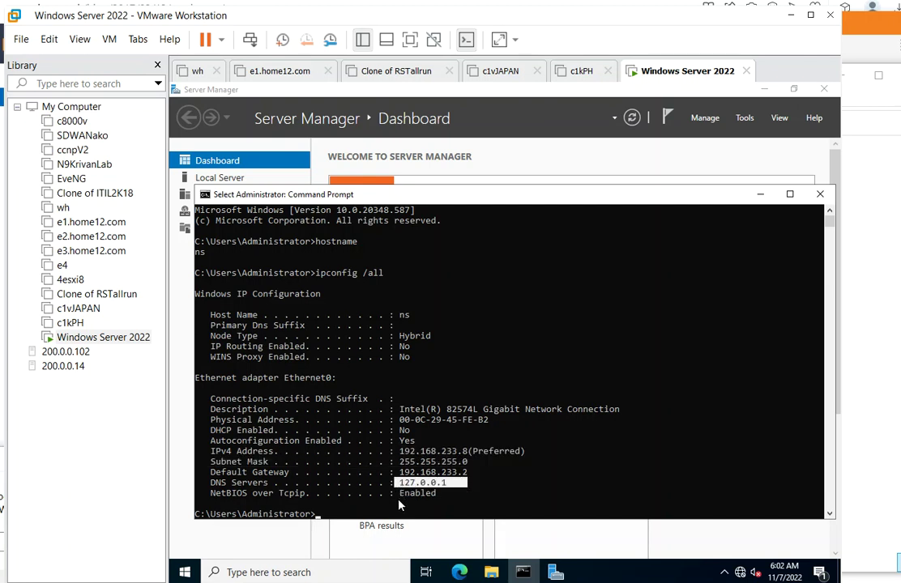
pyautogui.rightClick(399, 503)
pyautogui.write('ping ')
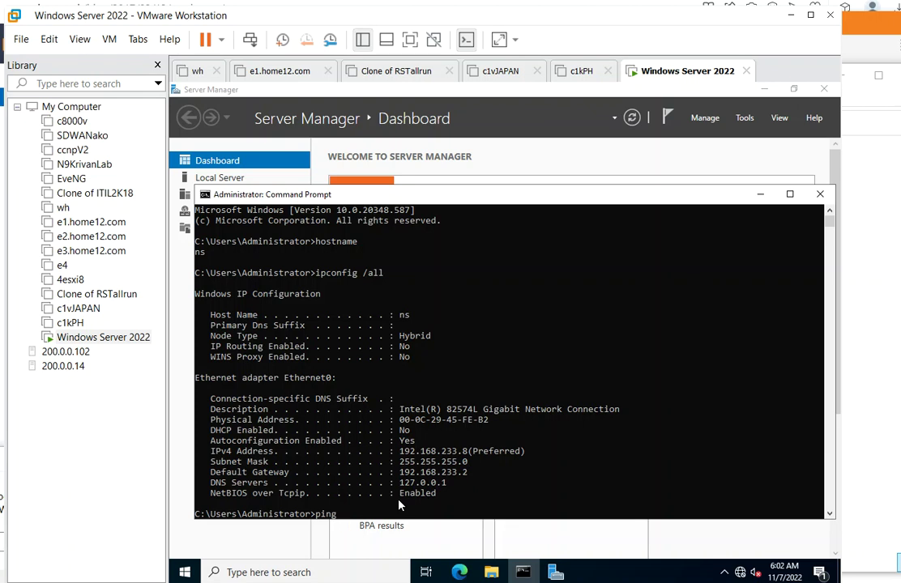
pyautogui.write('8.8.8.8')
pyautogui.press('Return')
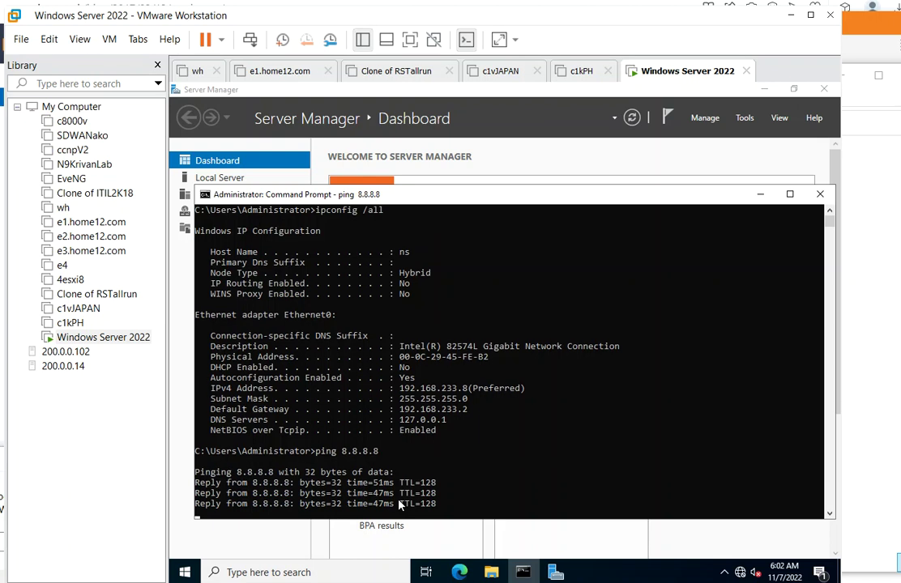
pyautogui.write('ping www.nba.com')
pyautogui.press('Return')
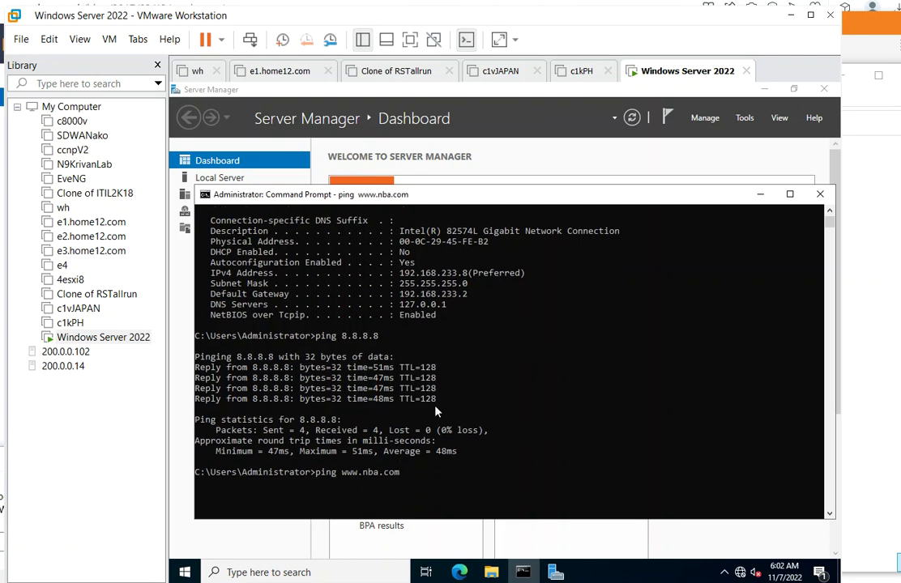
pyautogui.moveTo(436, 405); pyautogui.dragTo(194, 337)
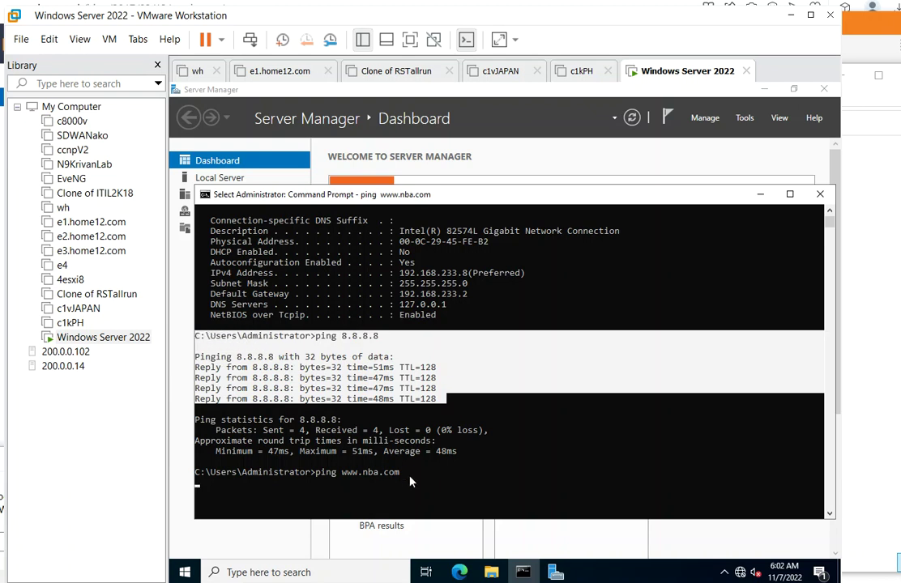
pyautogui.moveTo(406, 476); pyautogui.dragTo(209, 478)
pyautogui.rightClick(209, 477)
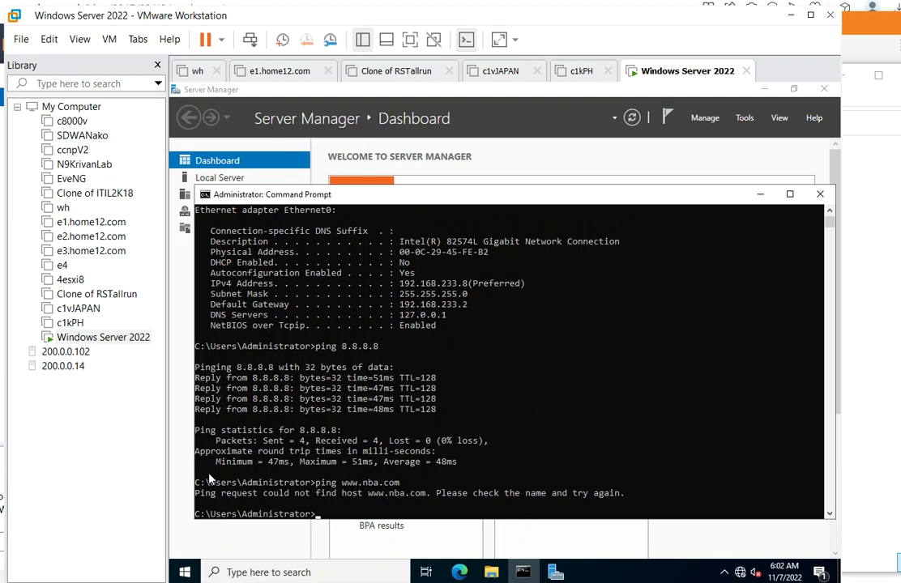
pyautogui.moveTo(451, 318); pyautogui.dragTo(202, 318)
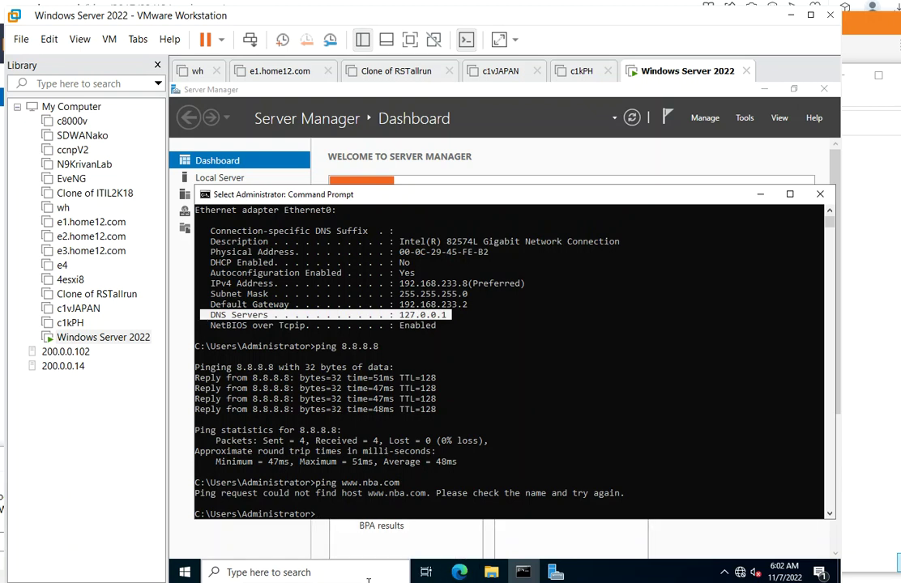
# Open the 'task' file in Notepad and add blank lines below the numbered list
pyautogui.press('super+r')
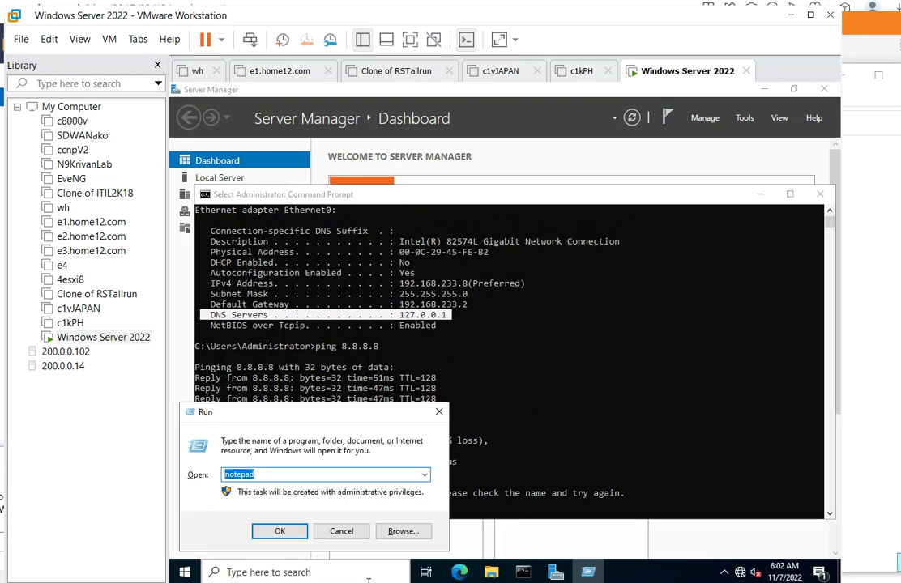
pyautogui.press('Return')
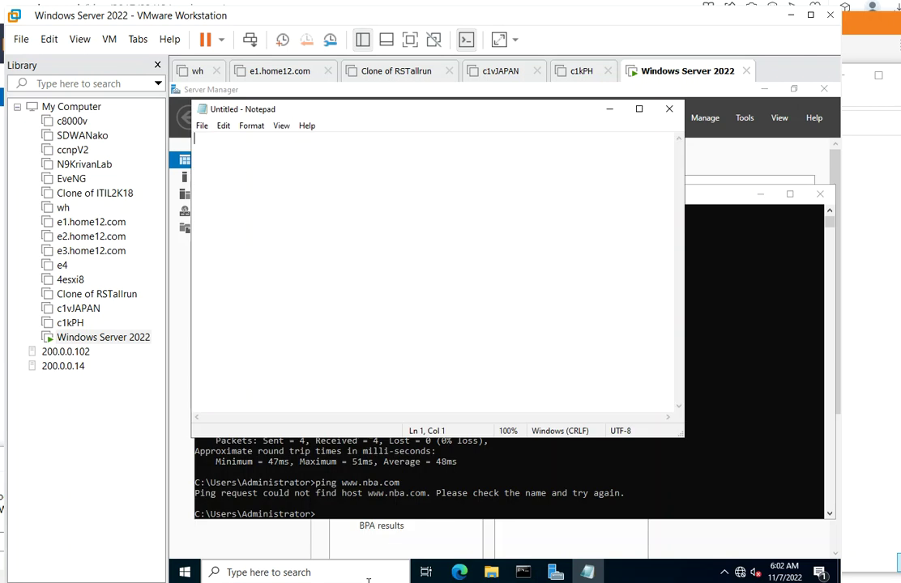
pyautogui.click(201, 126)
pyautogui.click(217, 172)
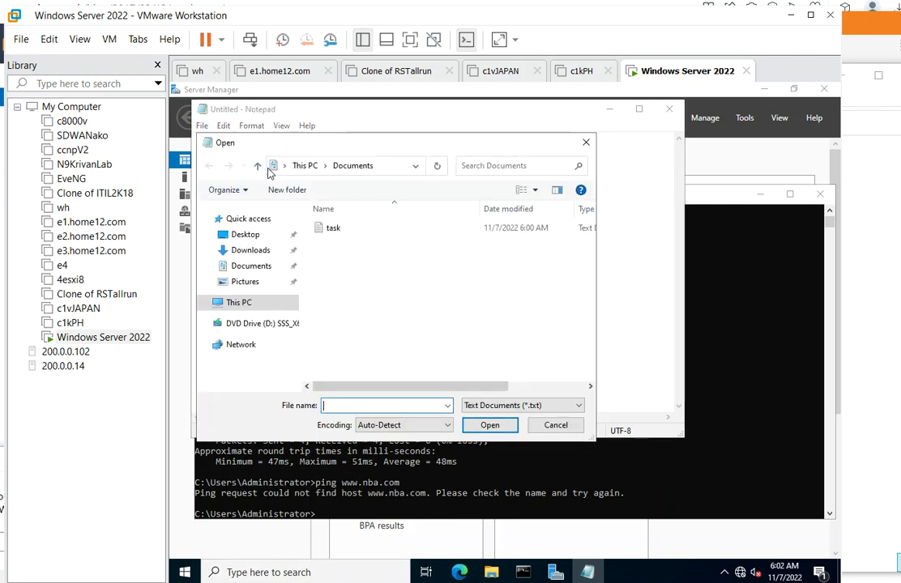
pyautogui.doubleClick(321, 230)
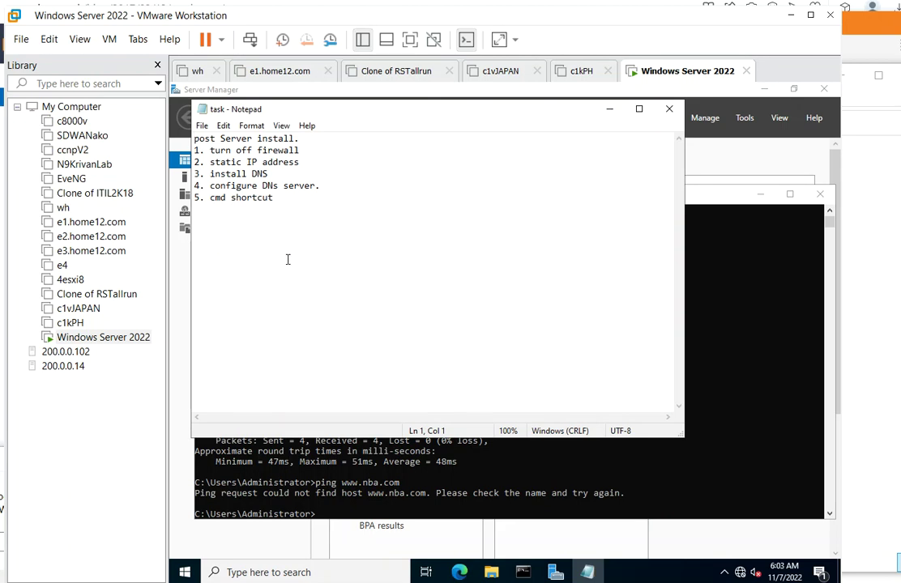
pyautogui.scroll(6, 288, 260)
pyautogui.click(315, 197)
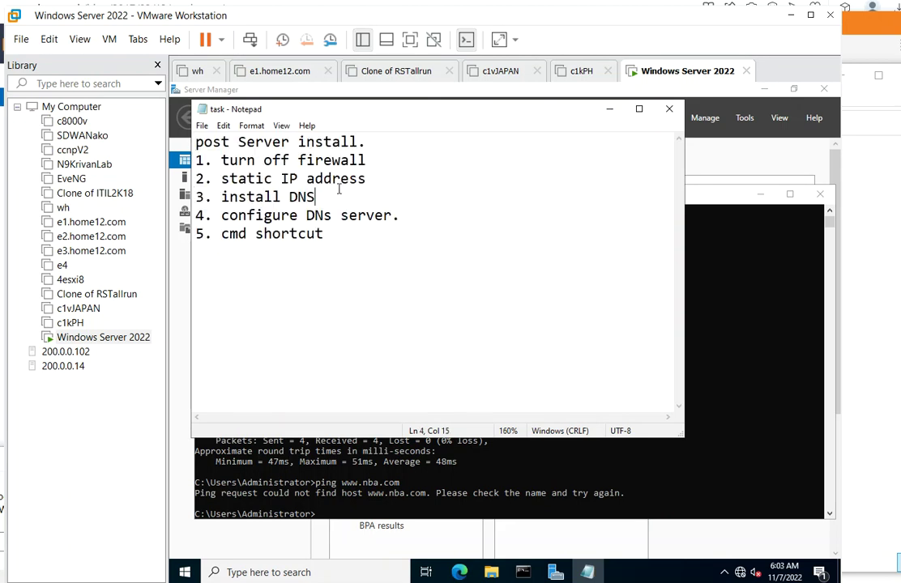
pyautogui.moveTo(314, 197); pyautogui.dragTo(204, 141)
pyautogui.moveTo(460, 220); pyautogui.dragTo(198, 234)
pyautogui.click(339, 242)
pyautogui.press('Return')
pyautogui.press('Return')
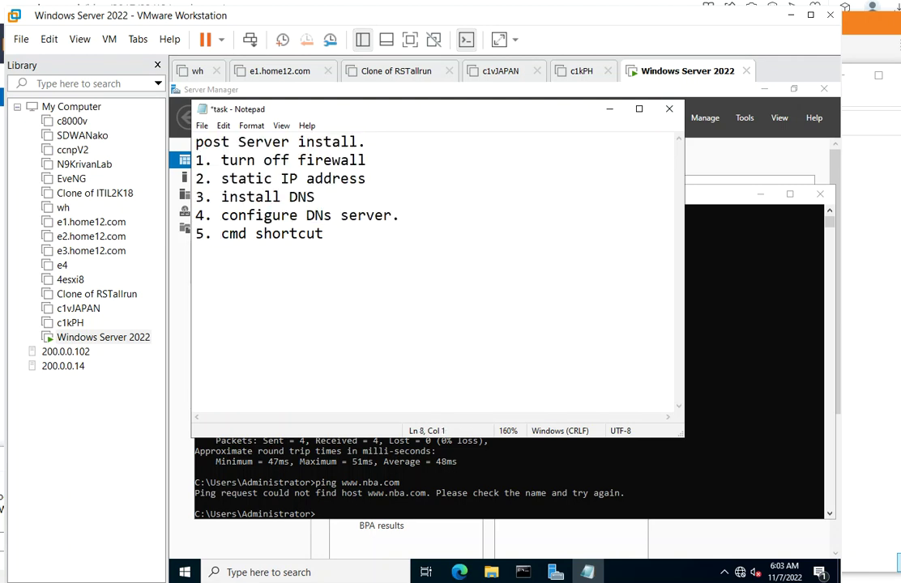
# Add the heading 'Basic DNS server Configuration.' and the line 'trivia: 1.1.1.1 , 8.8.8.8'
pyautogui.write('Basic DNS server Configuration.')
pyautogui.press('Return')
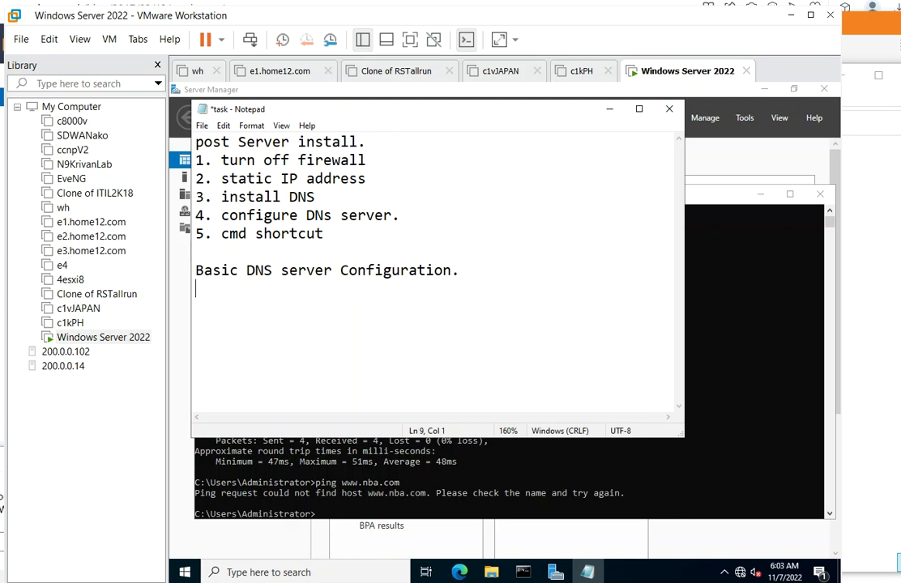
pyautogui.write('trai')
pyautogui.press('BackSpace')
pyautogui.press('BackSpace')
pyautogui.write('ivia: ')
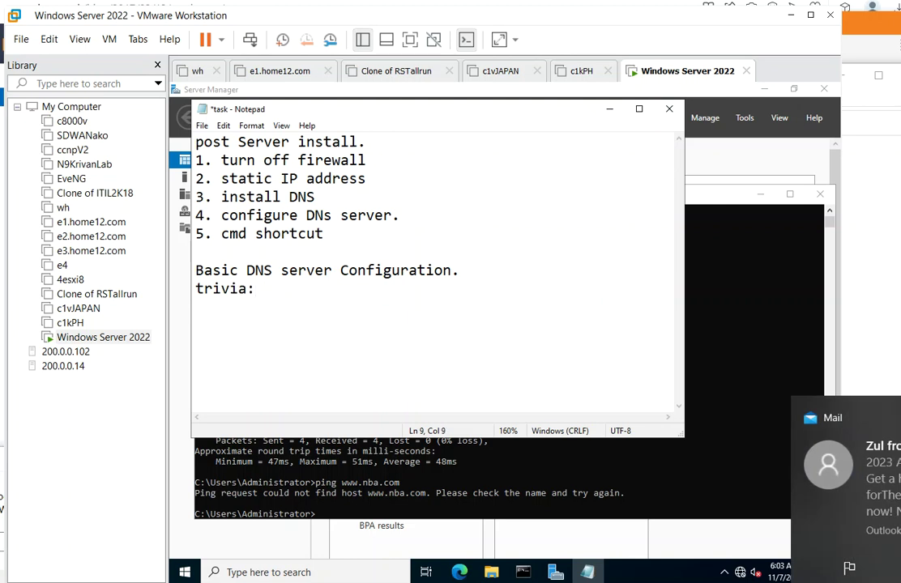
pyautogui.write('1.1.1.1 , ')
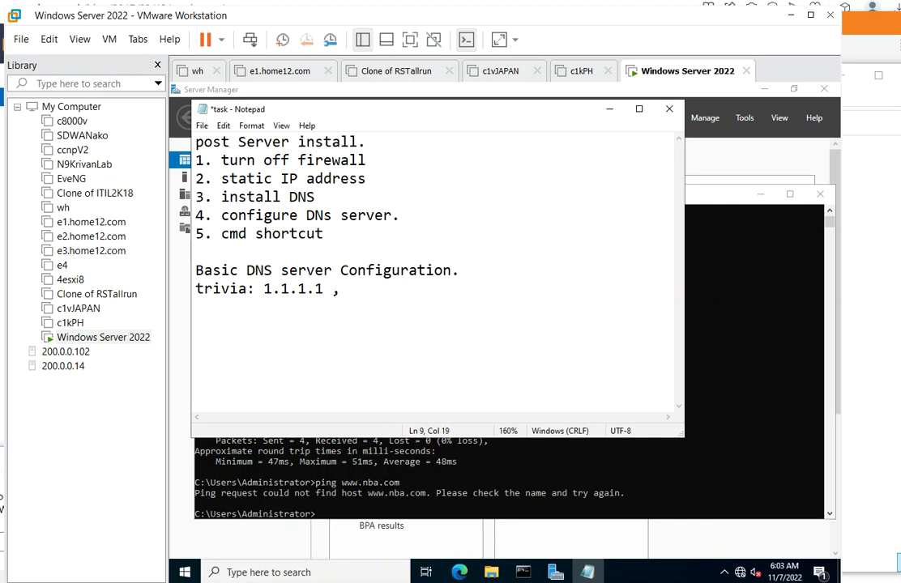
pyautogui.write('8.8.8..8')
pyautogui.press('BackSpace')
pyautogui.write('8')
pyautogui.press('Return')
# Add porn-free DNS addresses 208.67.222.123 and 208.67.220.123 on the next lines
pyautogui.write('porn-free: ')
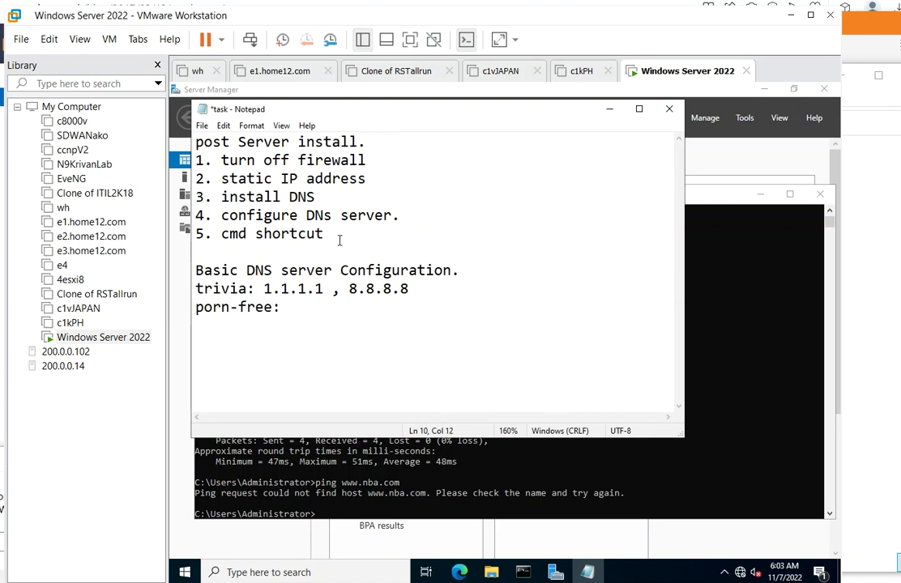
pyautogui.write('208.67.222.123')
pyautogui.press('Return')
pyautogui.write('208.67.220.123')
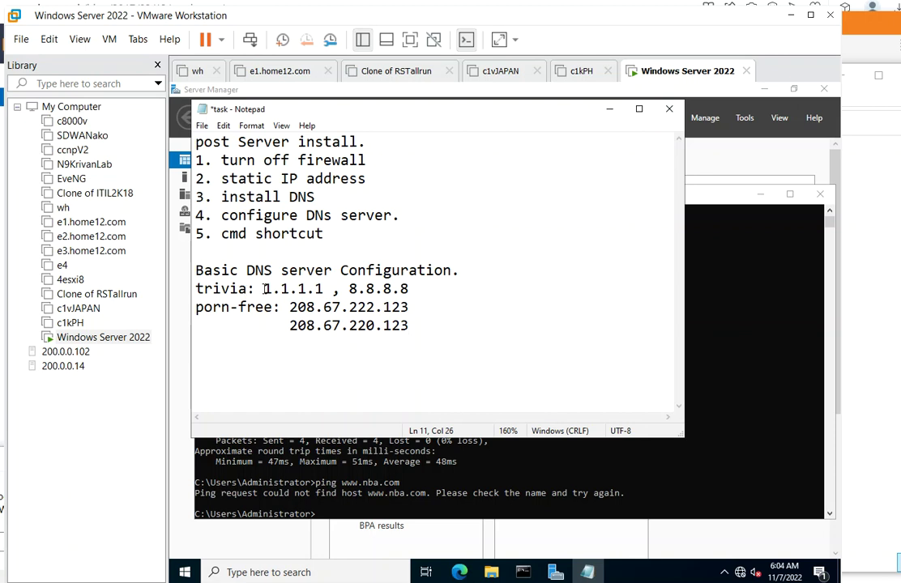
pyautogui.moveTo(263, 289); pyautogui.dragTo(400, 289)
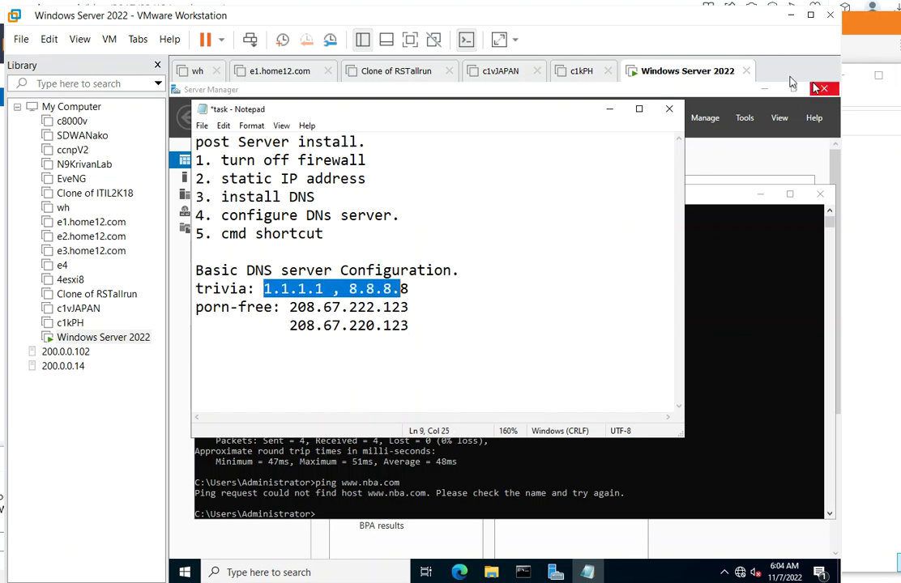
# Open DNS Manager from Server Manager Tools and bring up the NS server's Properties
pyautogui.click(740, 119)
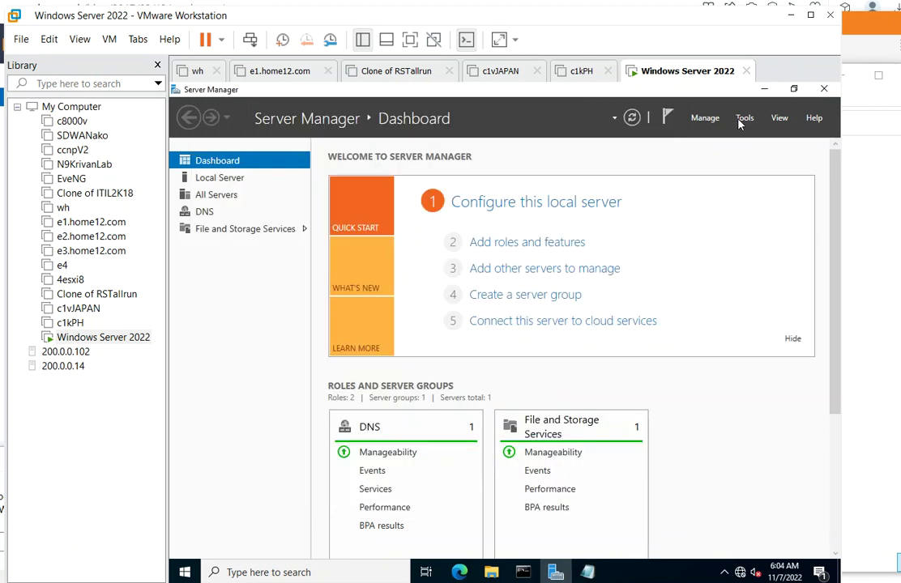
pyautogui.click(660, 195)
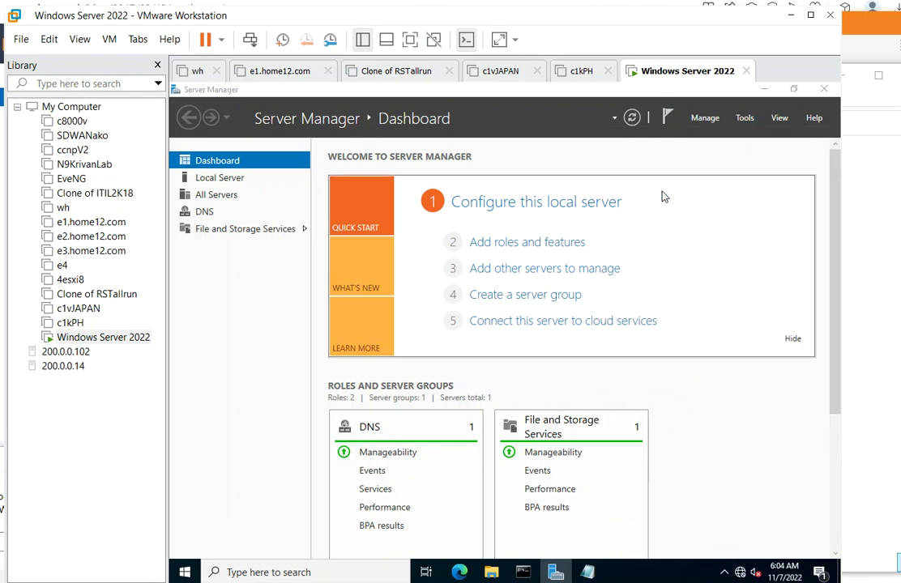
pyautogui.doubleClick(238, 187)
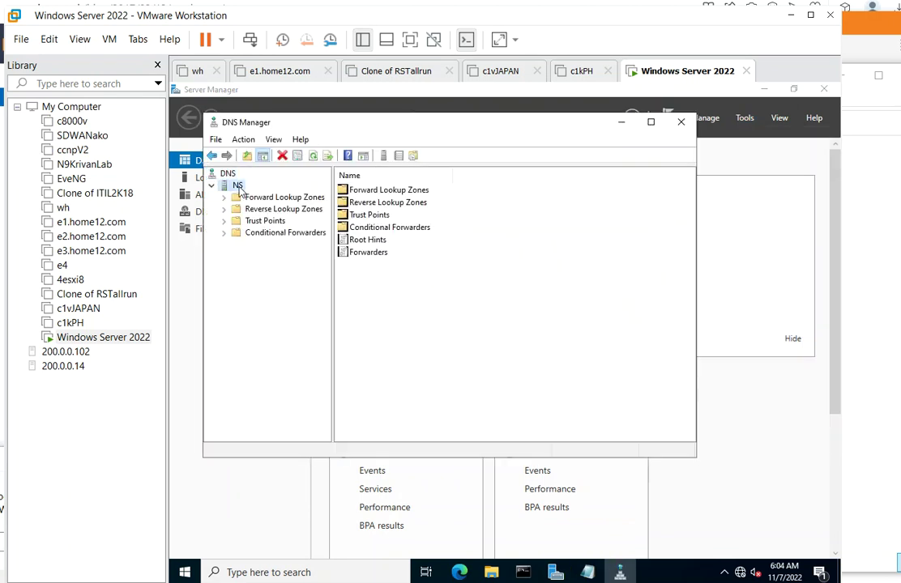
pyautogui.rightClick(238, 188)
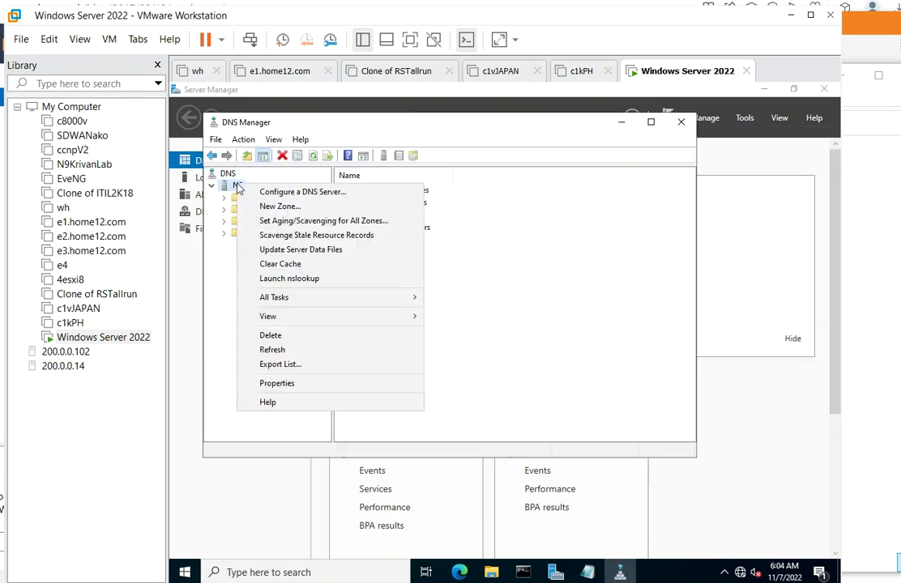
pyautogui.click(297, 384)
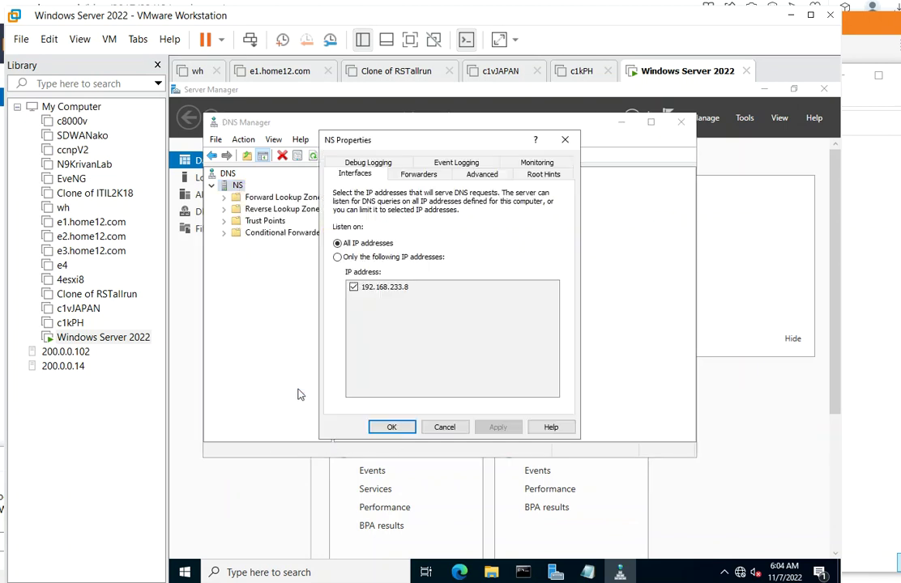
# Add forwarders 1.1.1.1 and 8.8.8.8, turn off root-hint fallback, and apply
pyautogui.click(428, 180)
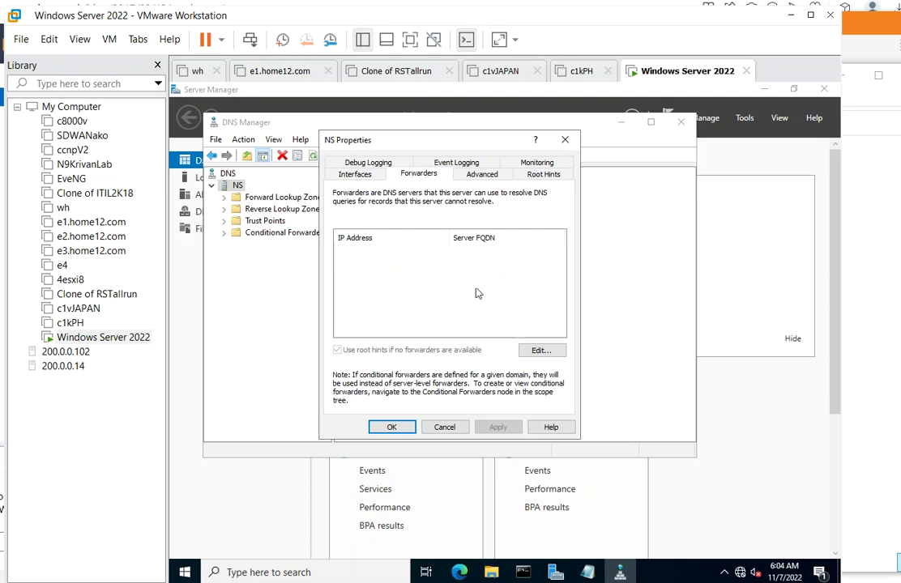
pyautogui.click(542, 350)
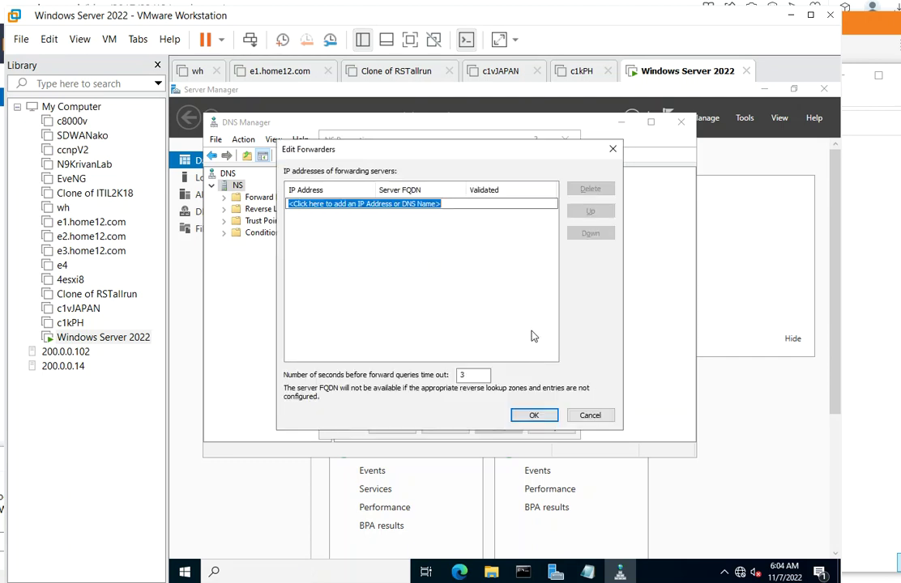
pyautogui.write('1.1.1.1')
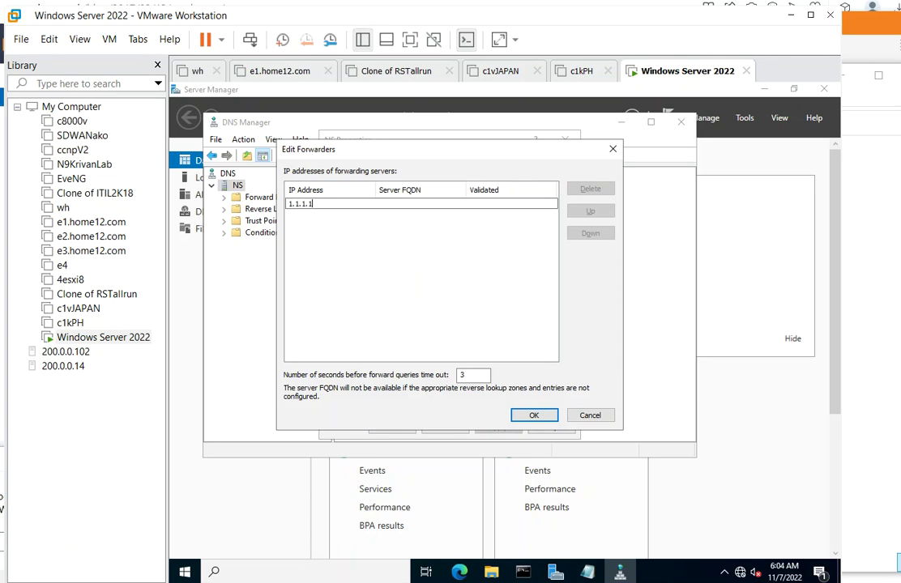
pyautogui.press('Return')
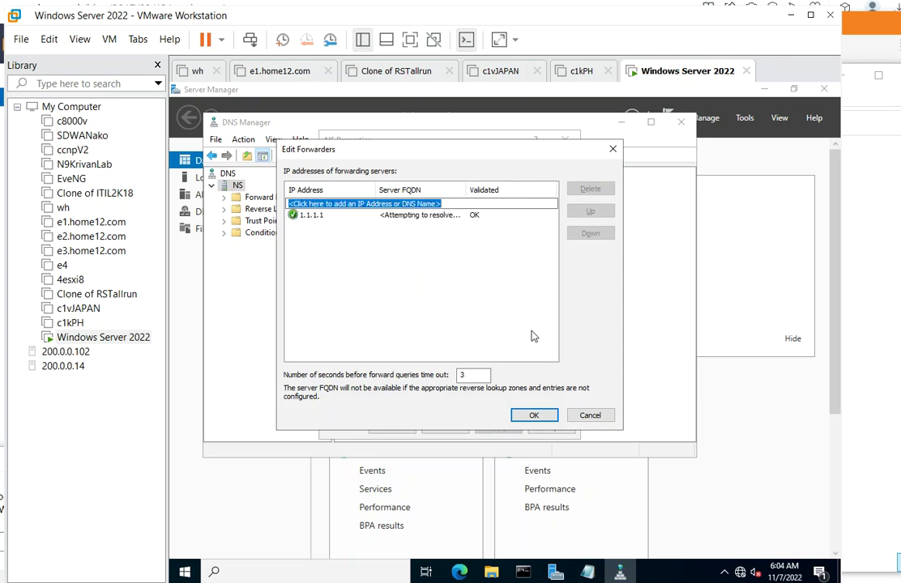
pyautogui.write('8.8.8.8')
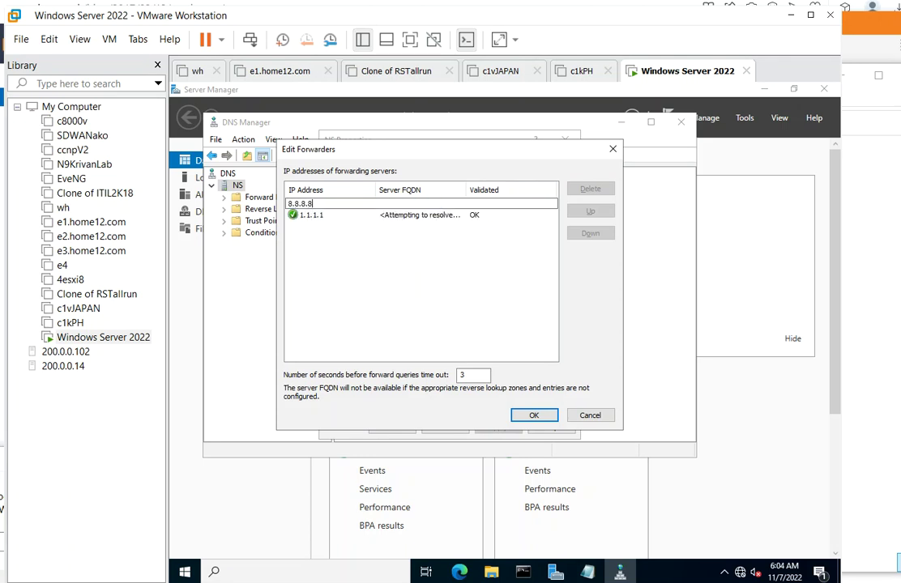
pyautogui.click(534, 416)
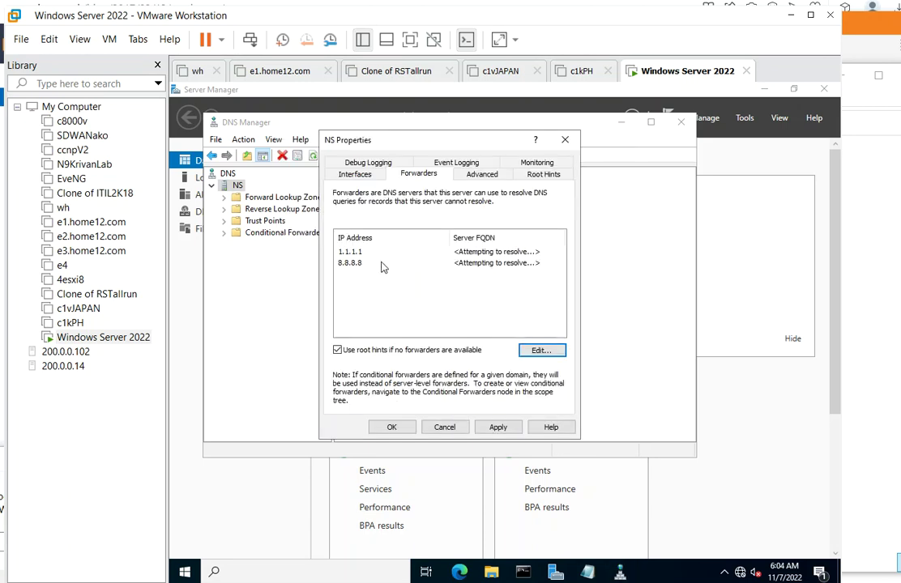
pyautogui.click(338, 351)
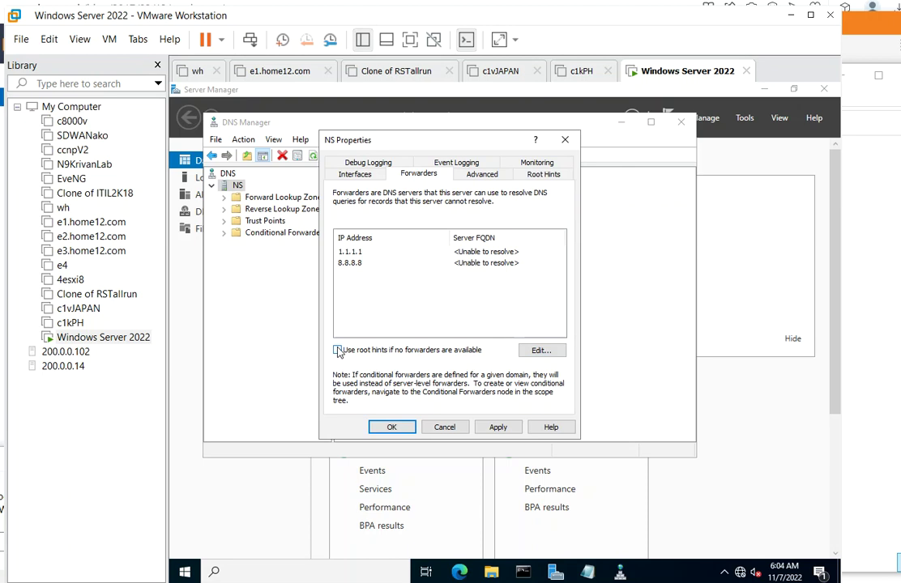
pyautogui.click(497, 428)
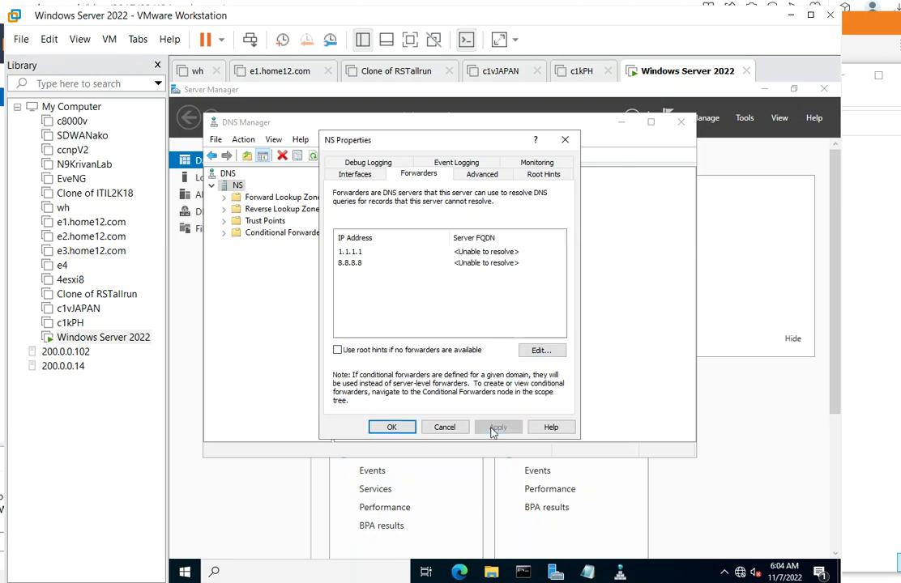
pyautogui.click(391, 428)
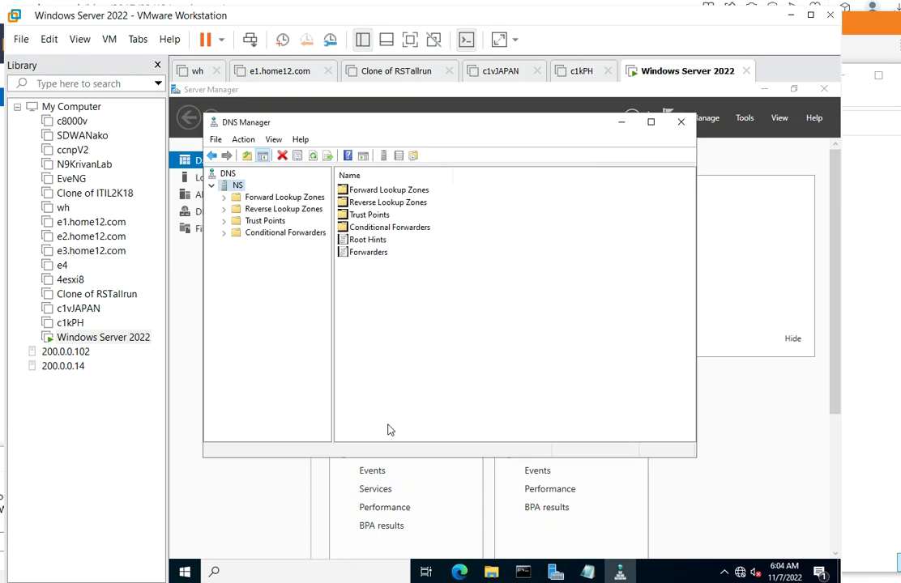
pyautogui.click(524, 573)
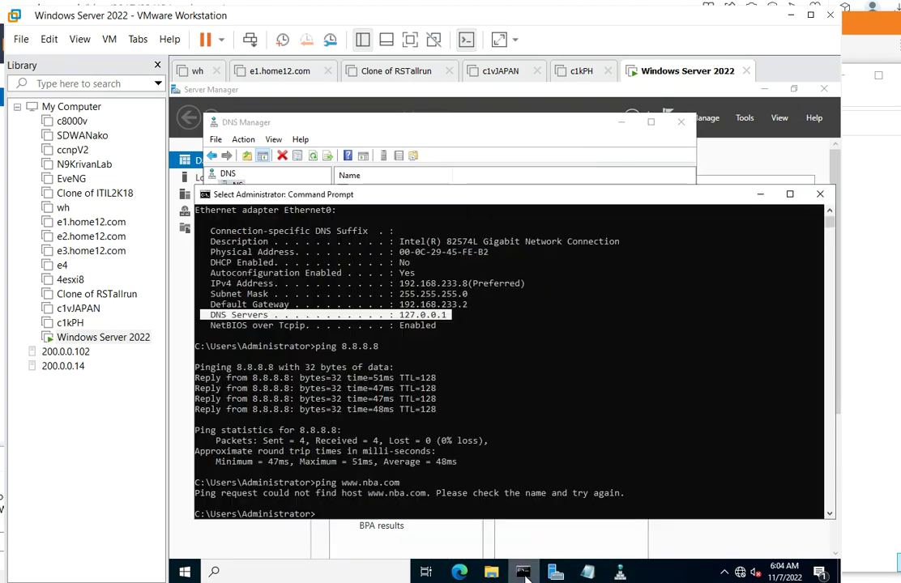
pyautogui.moveTo(500, 201); pyautogui.dragTo(499, 133)
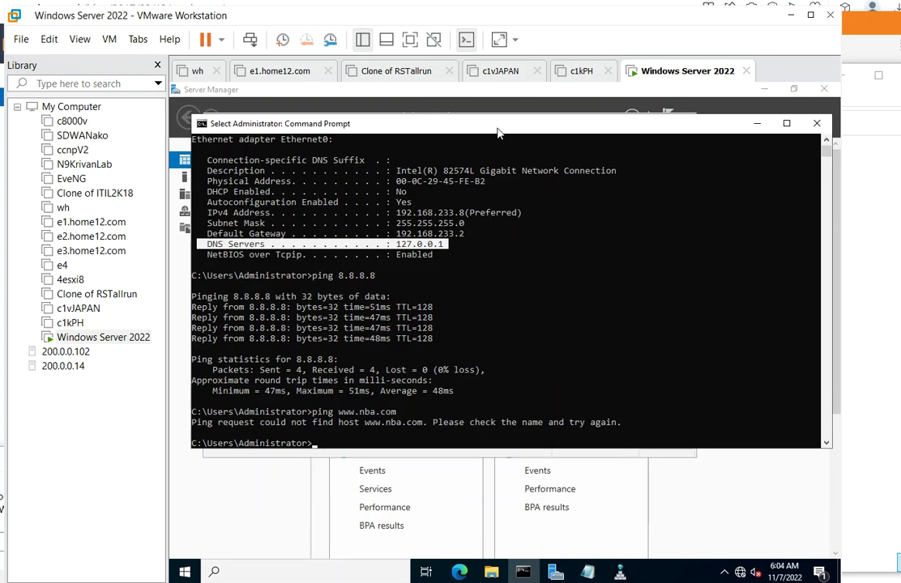
pyautogui.write('cd\\')
pyautogui.press('Return')
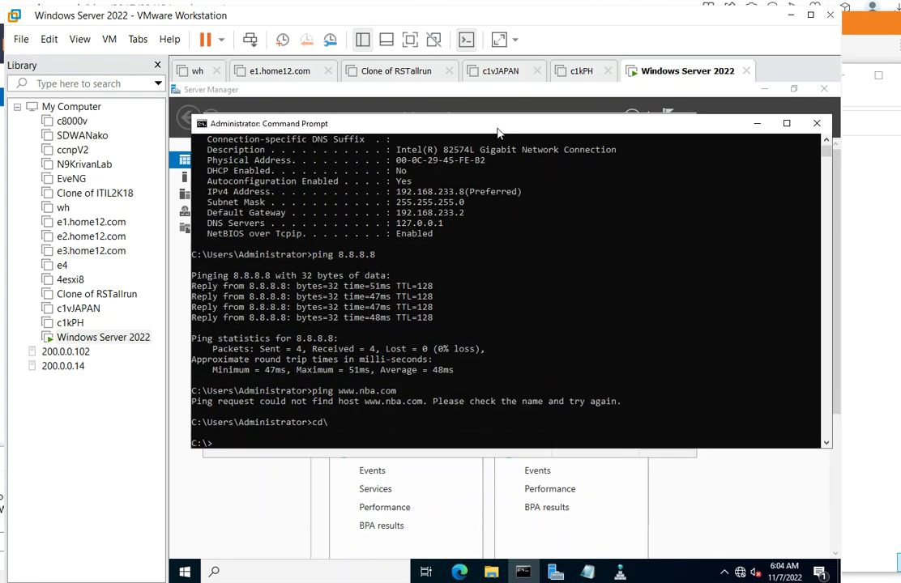
pyautogui.write('ipconfig /flushdns')
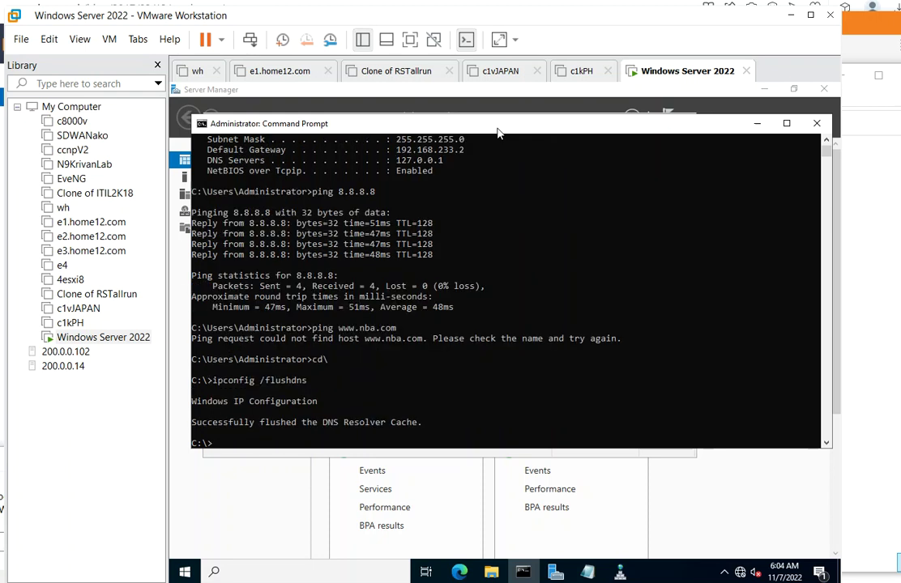
pyautogui.write('ping www.nba.com')
pyautogui.press('Return')
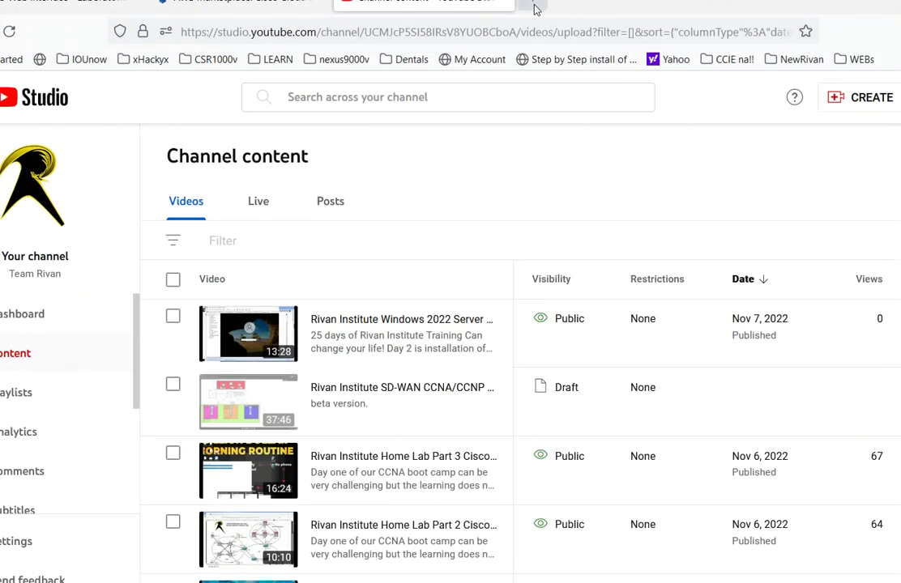
# Go to JobStreet in a new Firefox tab and search for 'dns' jobs
pyautogui.click(534, 8)
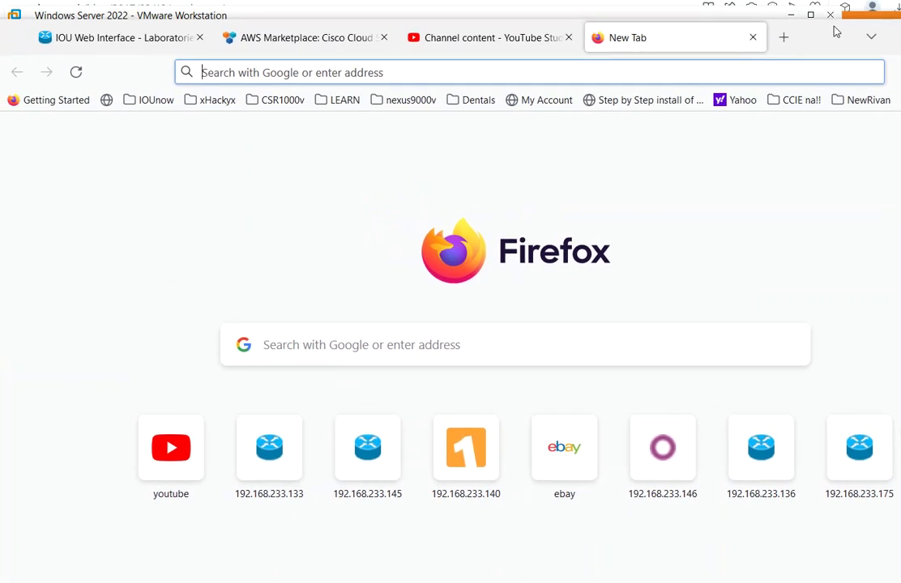
pyautogui.write('jobstreet.com.ph')
pyautogui.press('Return')
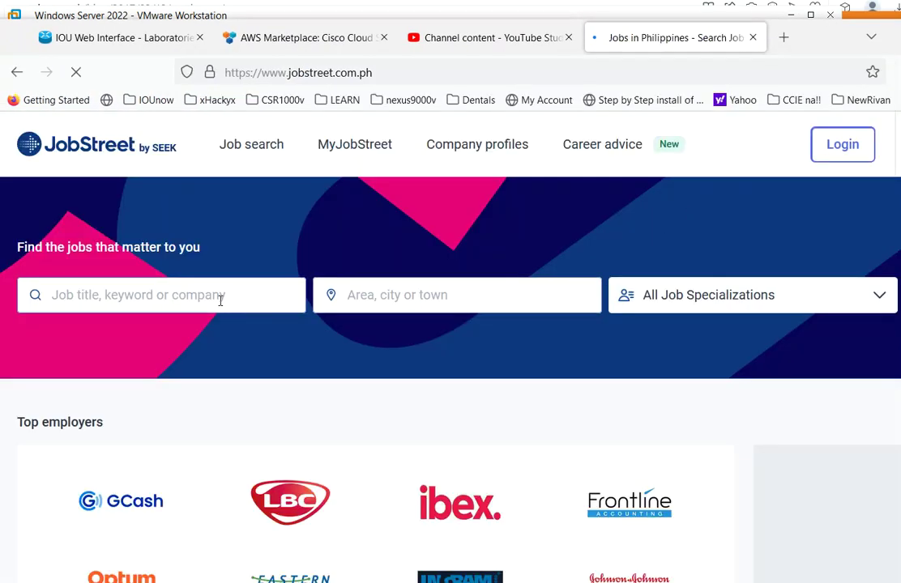
pyautogui.click(219, 300)
pyautogui.write('dns')
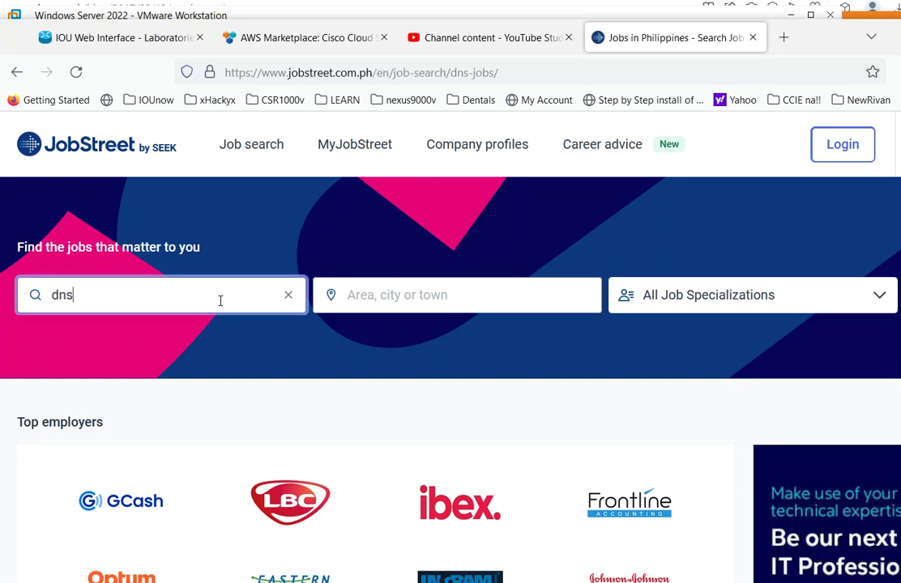
pyautogui.press('Return')
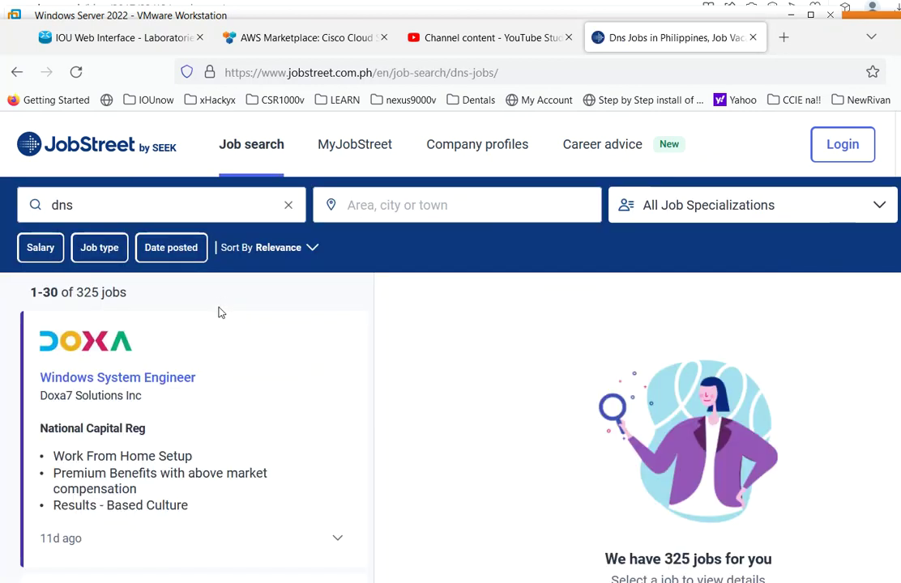
# Find the L3 Server and Network Specialist listing in the results and bring up its link options
pyautogui.scroll(-3, 178, 381)
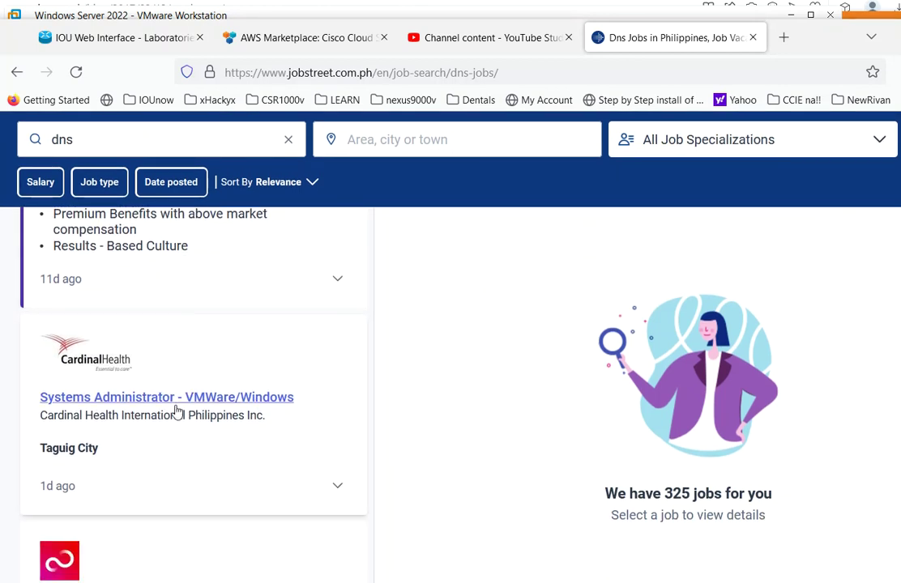
pyautogui.scroll(-3, 177, 412)
pyautogui.scroll(-1, 182, 368)
pyautogui.scroll(-3, 186, 363)
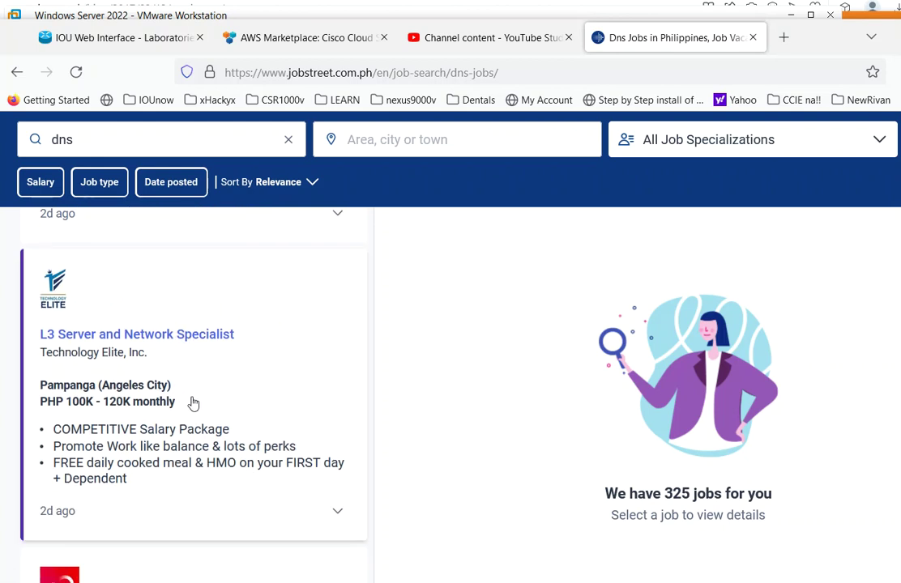
pyautogui.moveTo(192, 403); pyautogui.dragTo(41, 328)
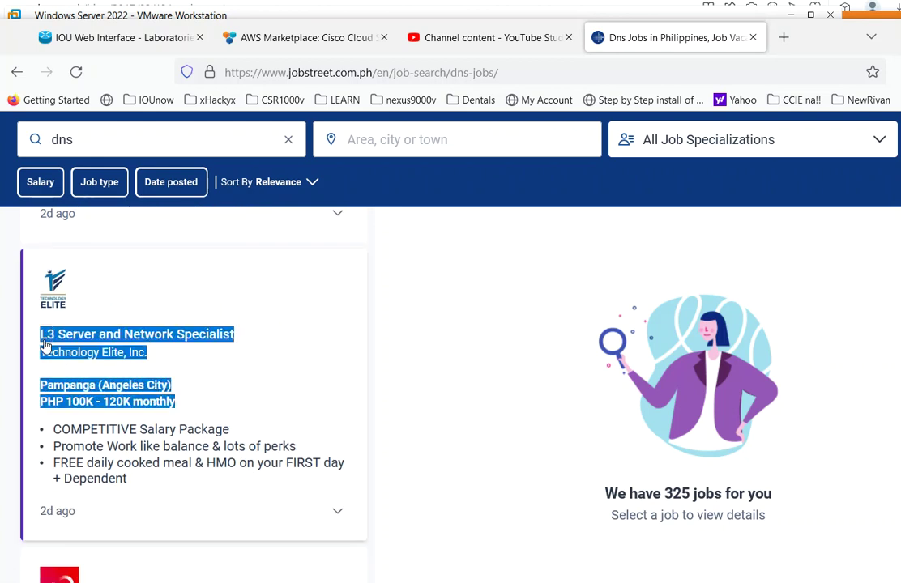
pyautogui.rightClick(158, 344)
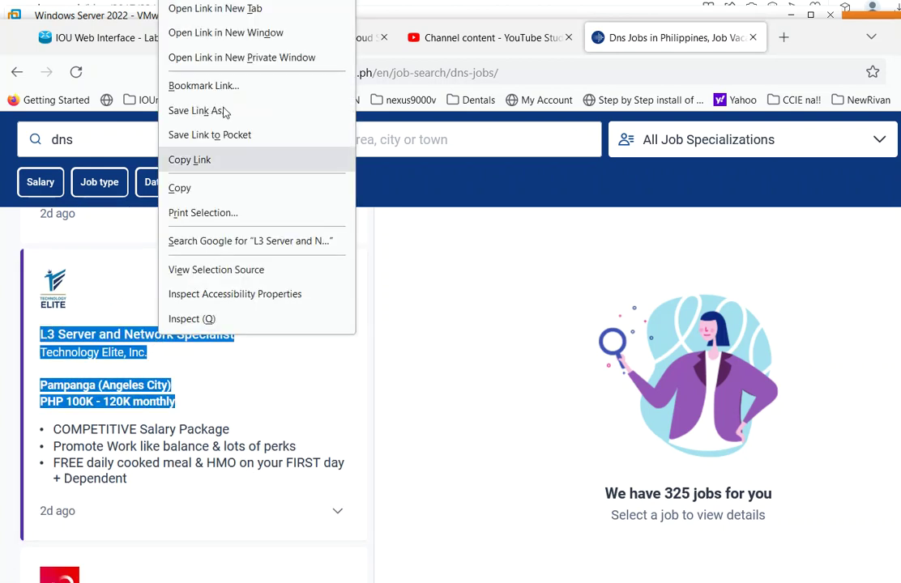
# Open the L3 posting in a new tab, highlight its DNS skill, and move Firefox aside
pyautogui.click(223, 12)
pyautogui.click(733, 38)
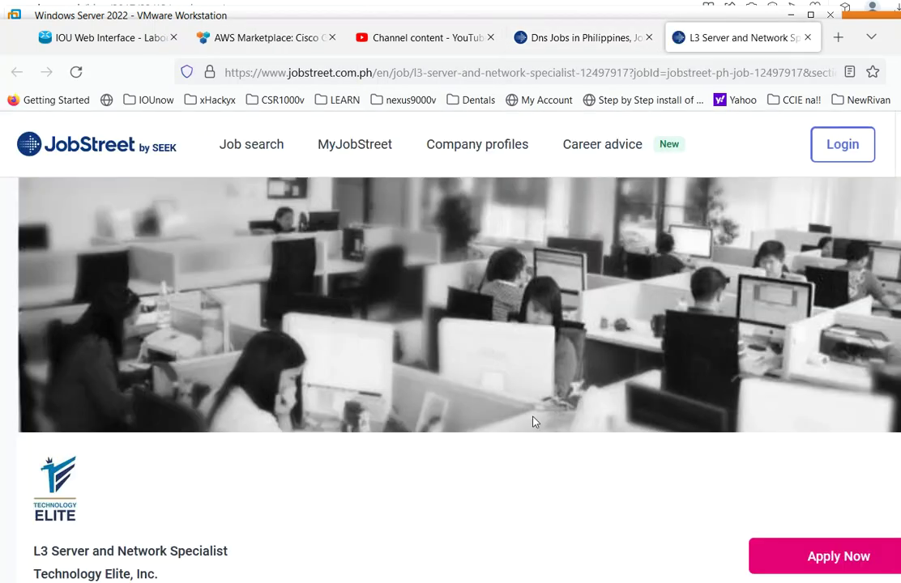
pyautogui.scroll(-3, 535, 423)
pyautogui.scroll(-7, 535, 423)
pyautogui.scroll(1, 526, 418)
pyautogui.moveTo(166, 275); pyautogui.dragTo(134, 275)
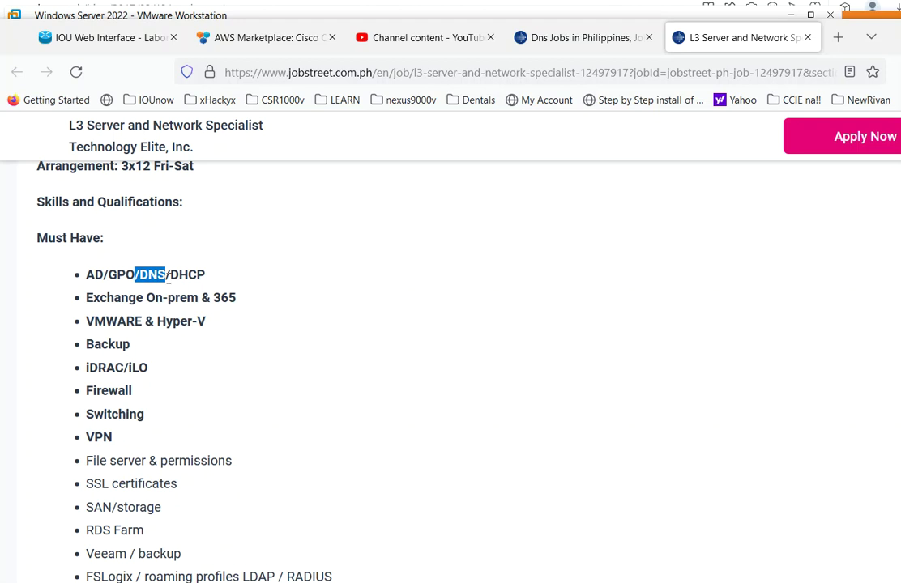
pyautogui.moveTo(150, 275); pyautogui.dragTo(831, 42)
pyautogui.moveTo(13, 38); pyautogui.dragTo(7, 140)
# Ping smtp.gmail.com and pop.gmail.com from the server's Command Prompt to test name resolution
pyautogui.click(702, 290)
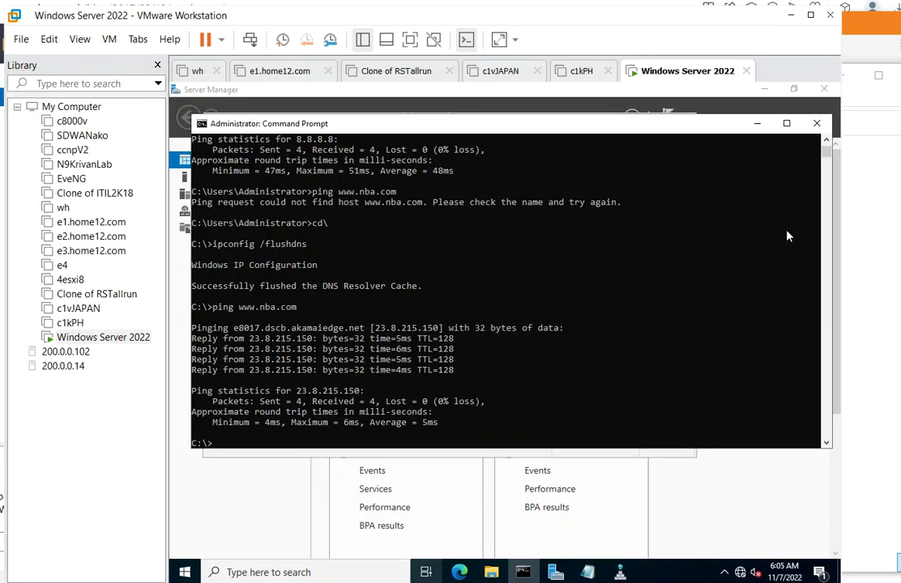
pyautogui.click(632, 318)
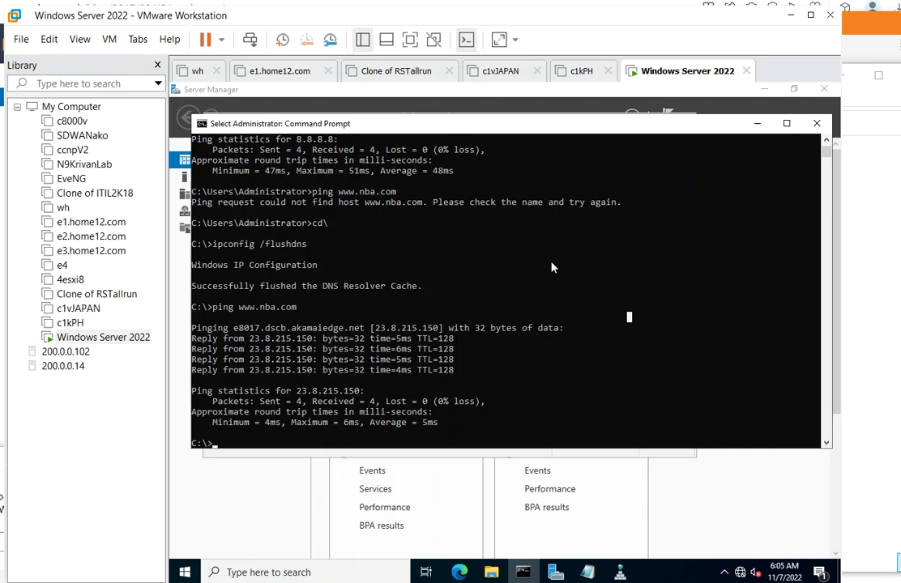
pyautogui.write('ping ')
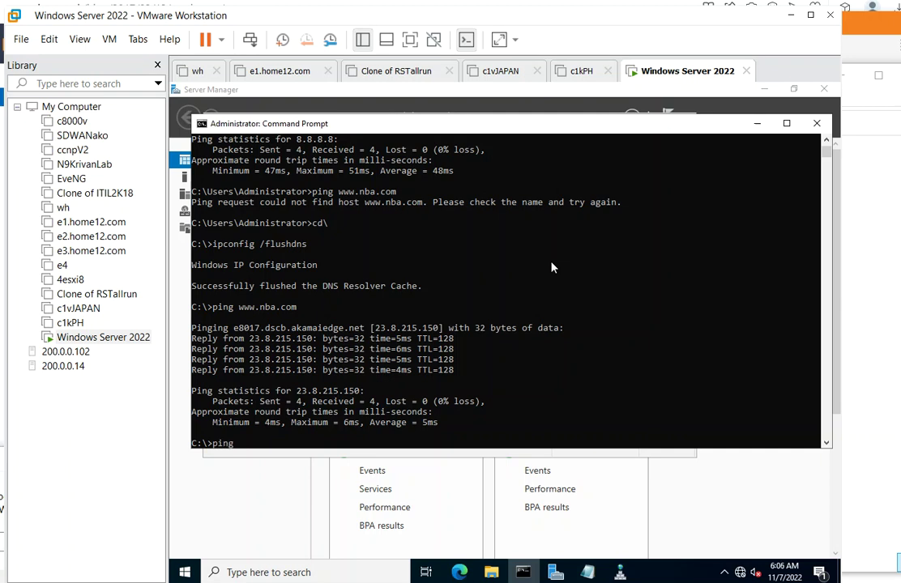
pyautogui.write('smtp.gmail.com')
pyautogui.press('Return')
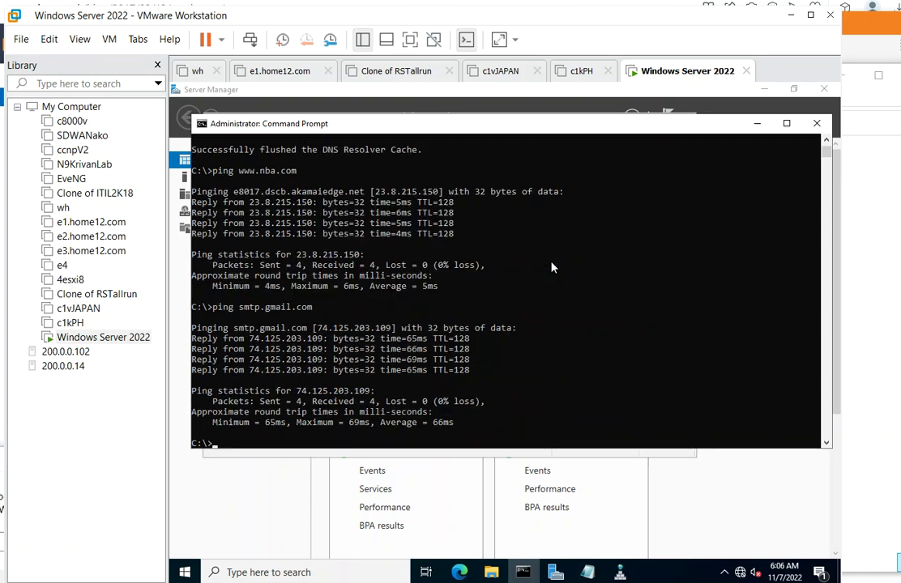
pyautogui.write('ping pop.gmail.com')
pyautogui.press('Return')
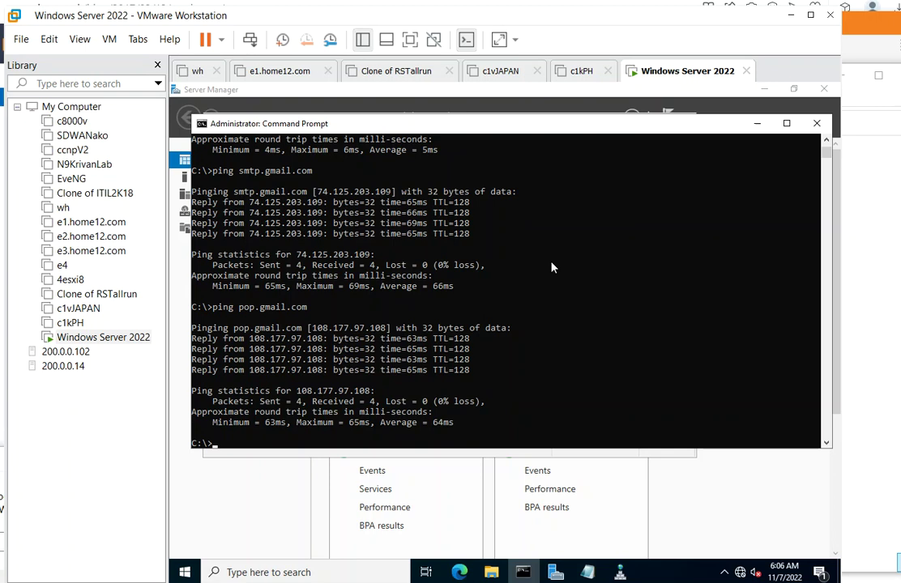
pyautogui.write('ping imap.gmail.com')
pyautogui.press('Return')
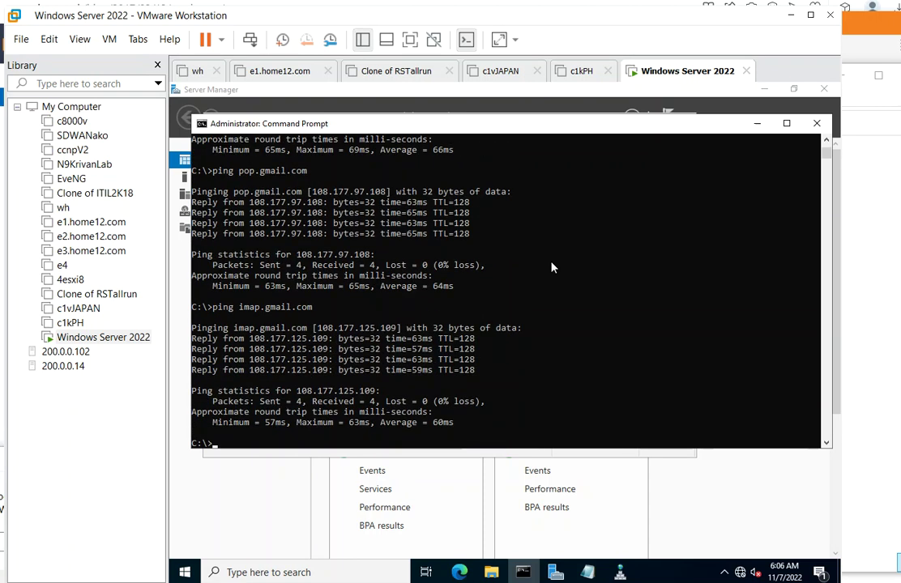
pyautogui.write('ping')
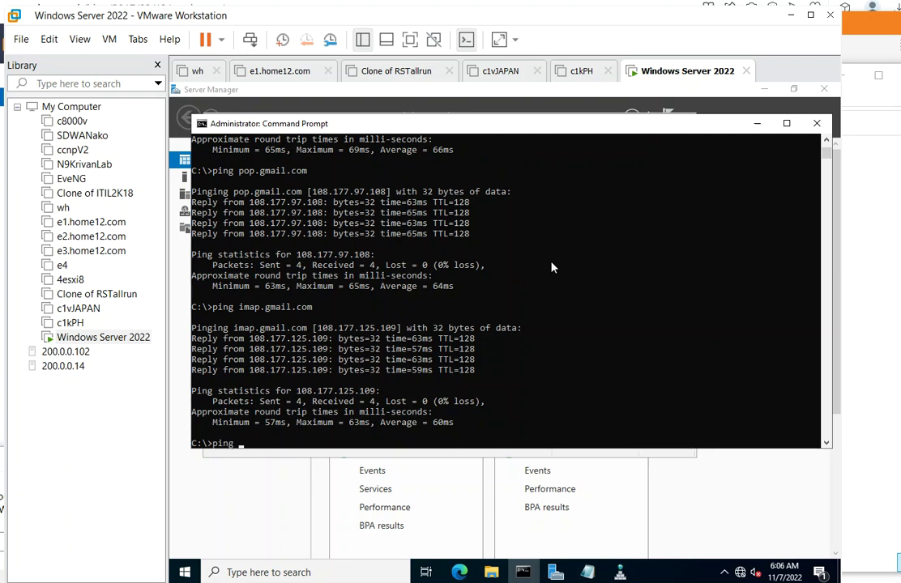
pyautogui.write(' ns.google.com')
pyautogui.press('Return')
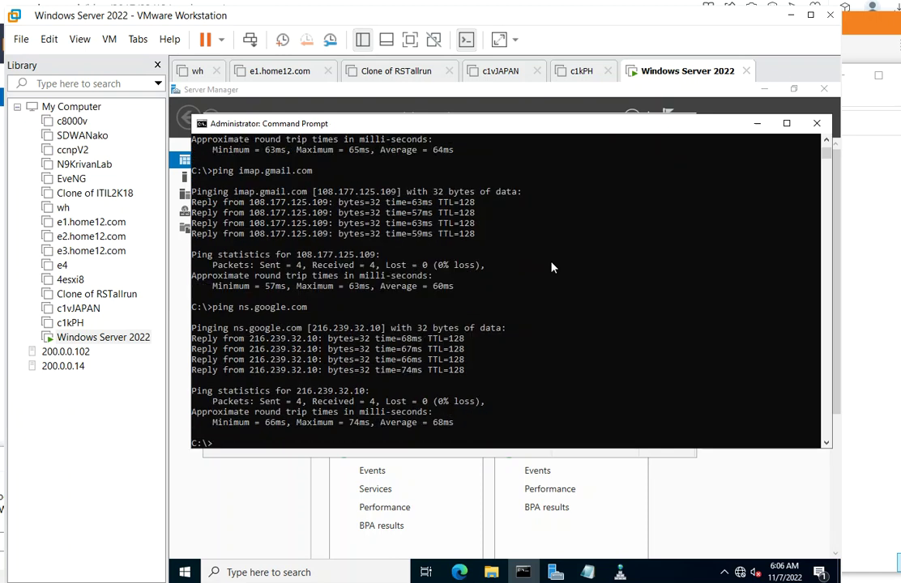
pyautogui.write('ping www.gmail.com')
pyautogui.press('Return')
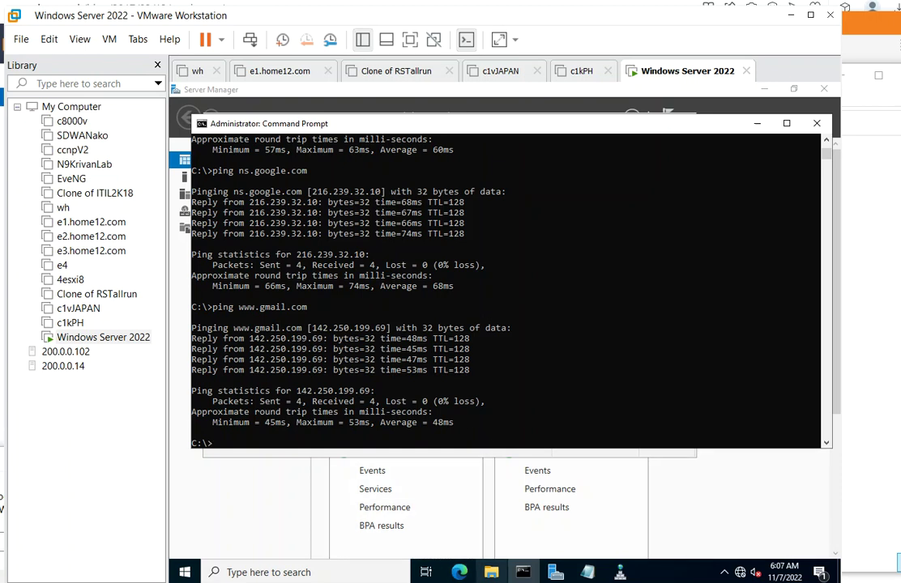
# Add the heading 'minimum dns skills to get employed!' below the DNS addresses in the task notes
pyautogui.click(588, 572)
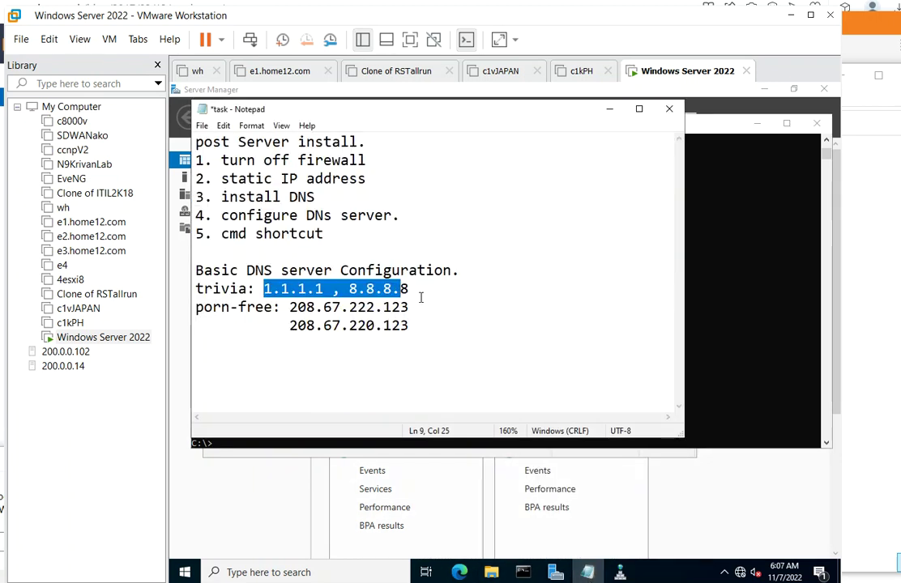
pyautogui.click(420, 326)
pyautogui.press('Return')
pyautogui.press('Return')
pyautogui.press('Return')
pyautogui.press('Return')
pyautogui.press('Return')
pyautogui.press('Return')
pyautogui.press('Return')
pyautogui.press('Return')
pyautogui.press('Return')
pyautogui.press('Return')
pyautogui.click(204, 256)
pyautogui.write('miniu')
pyautogui.press('BackSpace')
pyautogui.write('mum ')
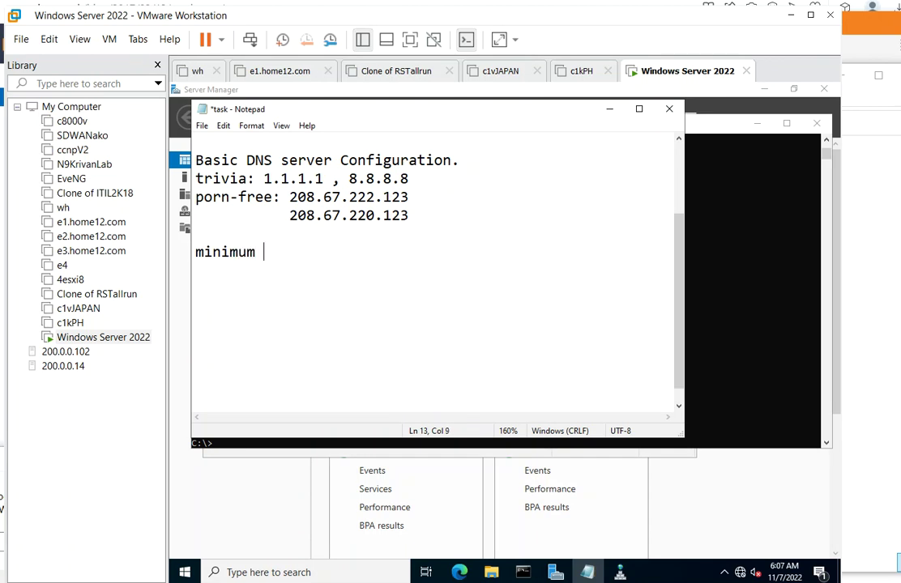
pyautogui.write('dns skills to get ')
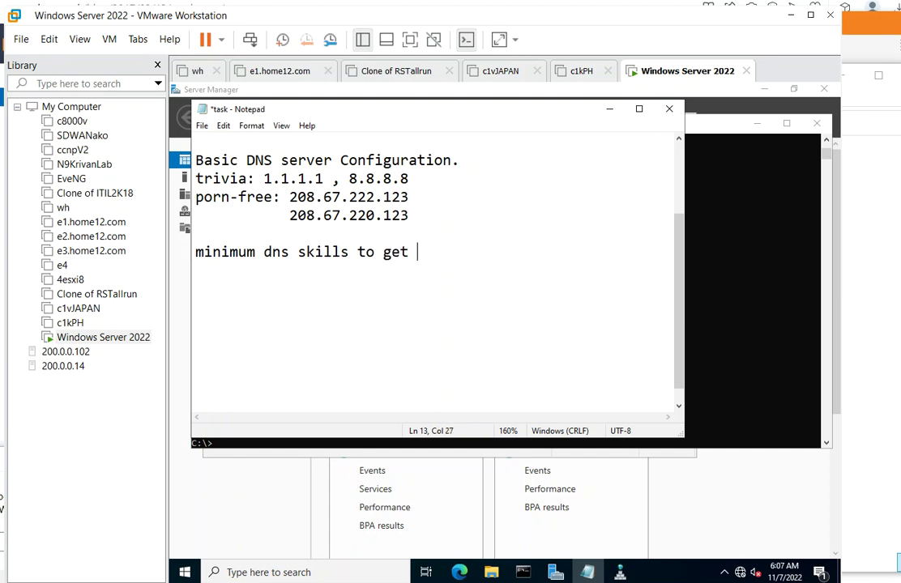
pyautogui.write('employed!')
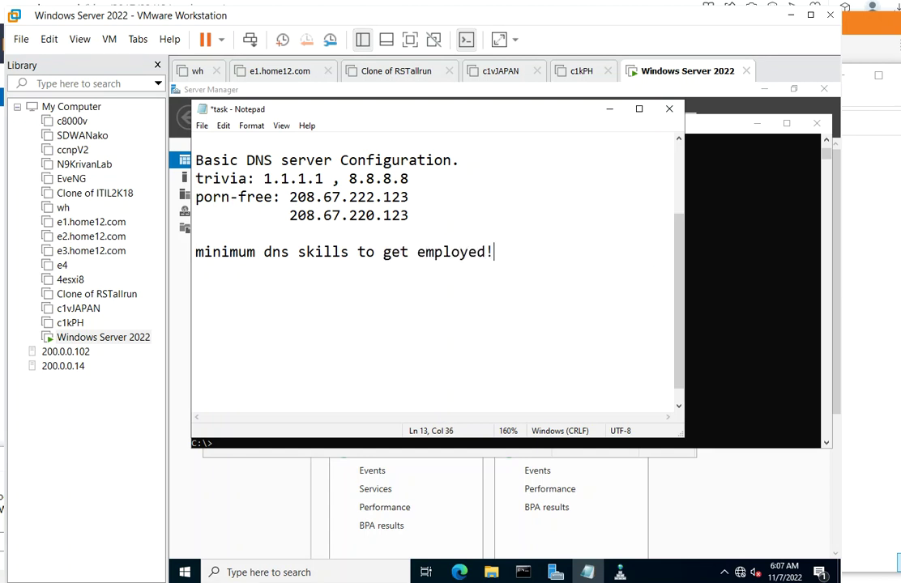
pyautogui.press('Return')
# List the skills 'domain = zone', '2 x host', '4 x alias' and '1 x mx record'
pyautogui.write('domain = zone')
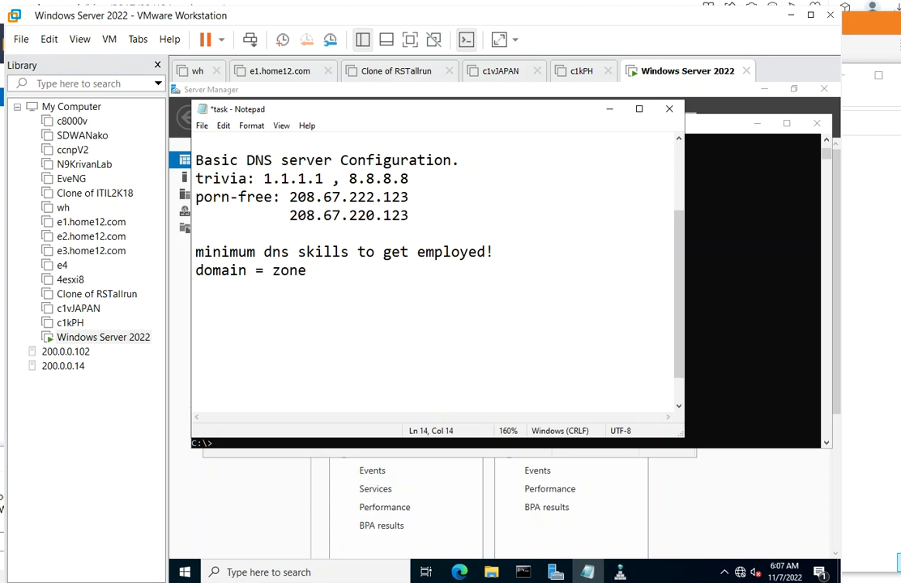
pyautogui.press('Return')
pyautogui.write('2 x host')
pyautogui.press('Return')
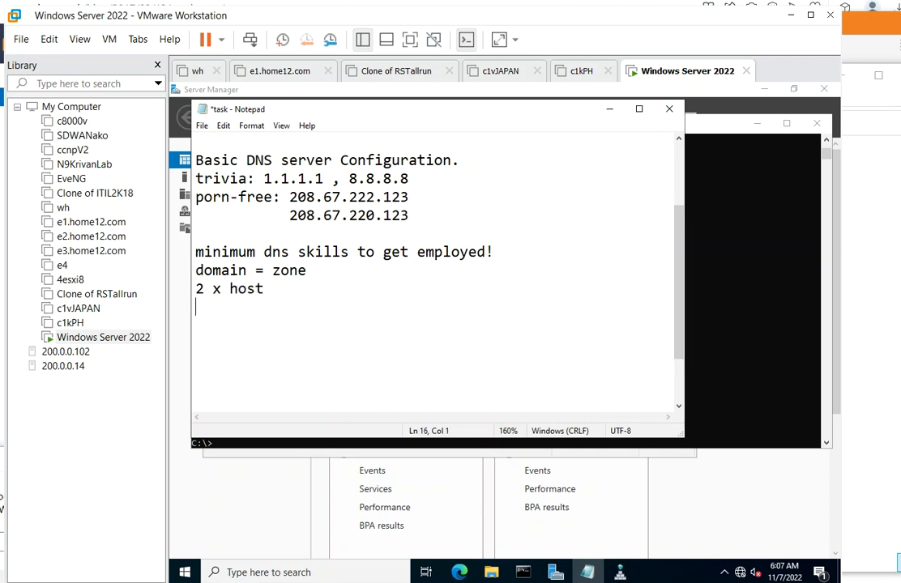
pyautogui.write('4 x alias')
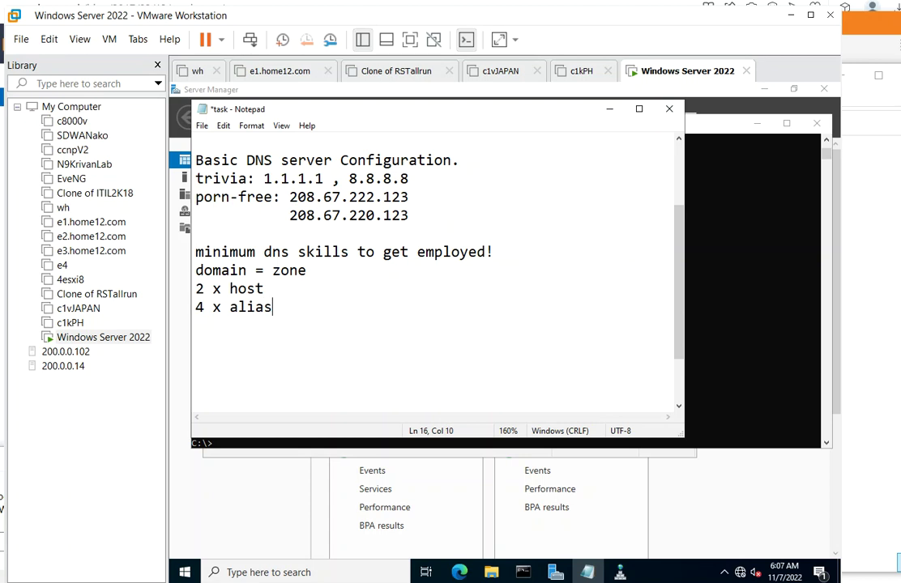
pyautogui.press('Return')
pyautogui.write('1 x mx re')
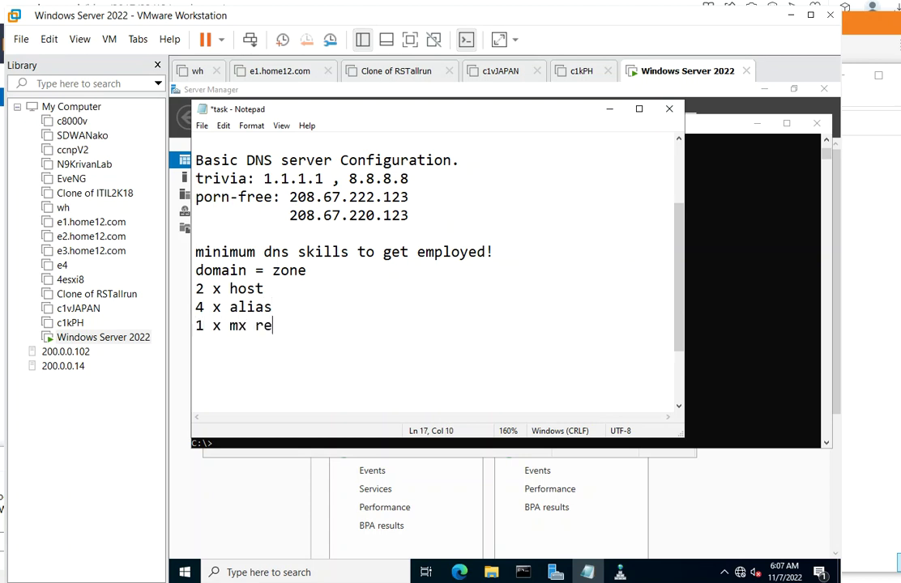
pyautogui.write('cord')
# Open DNS Manager and expand the NS server's forward and reverse lookup zones
pyautogui.click(725, 133)
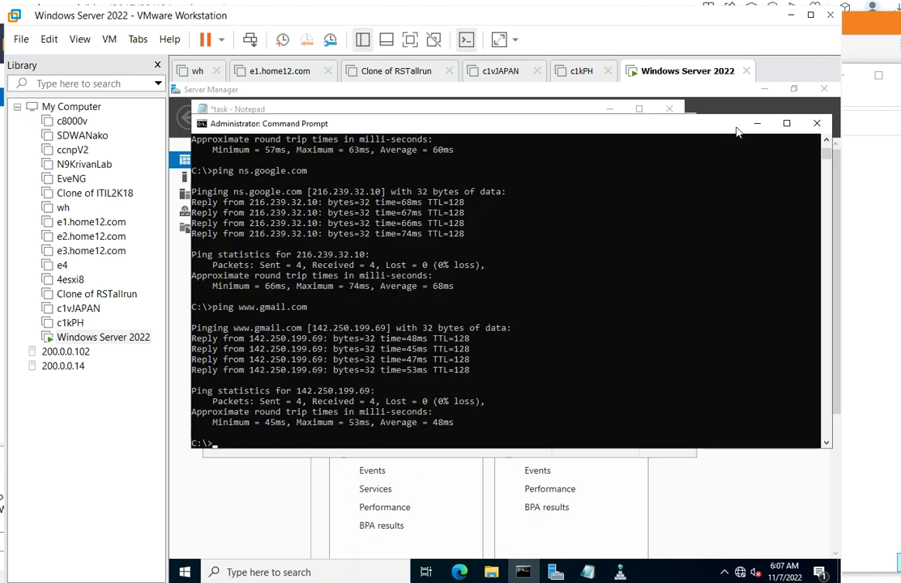
pyautogui.click(753, 123)
pyautogui.click(743, 118)
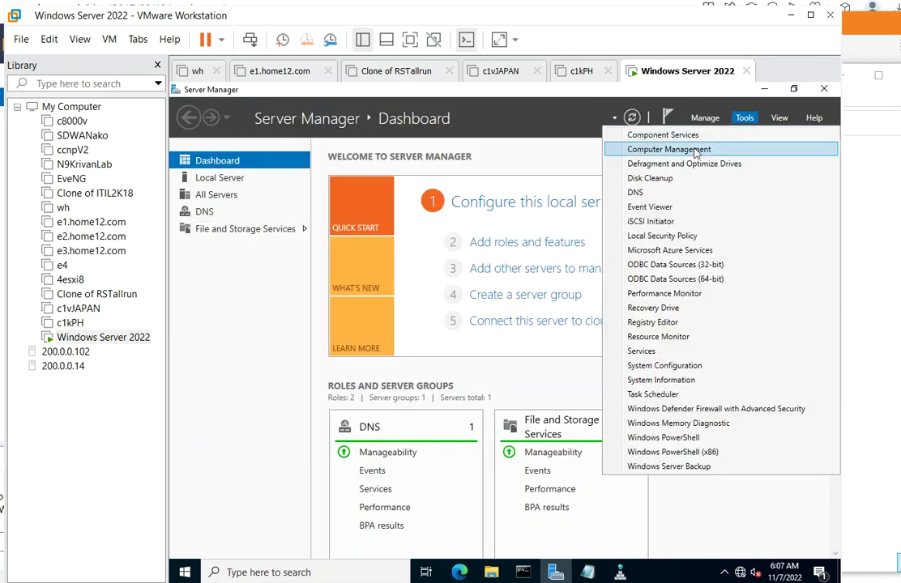
pyautogui.click(662, 194)
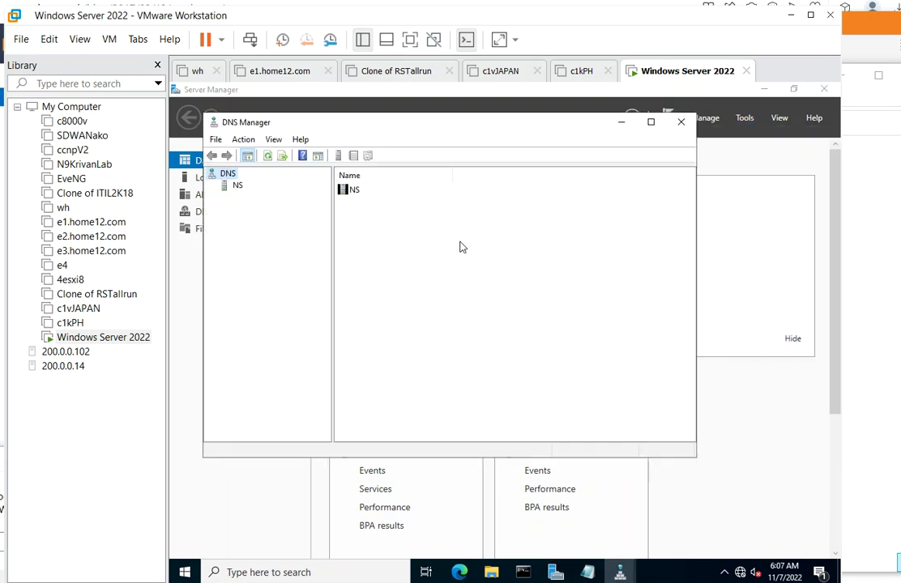
pyautogui.doubleClick(240, 186)
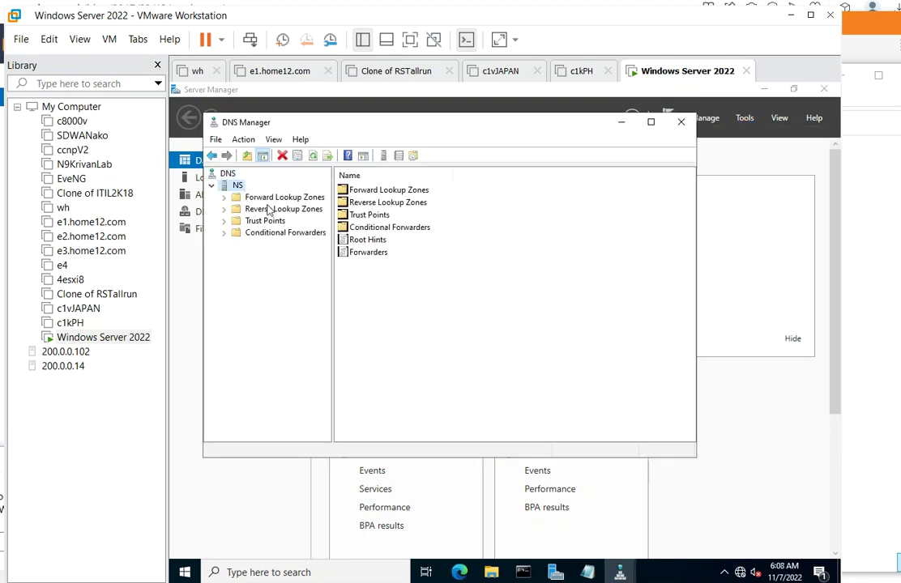
pyautogui.click(271, 200)
pyautogui.click(272, 208)
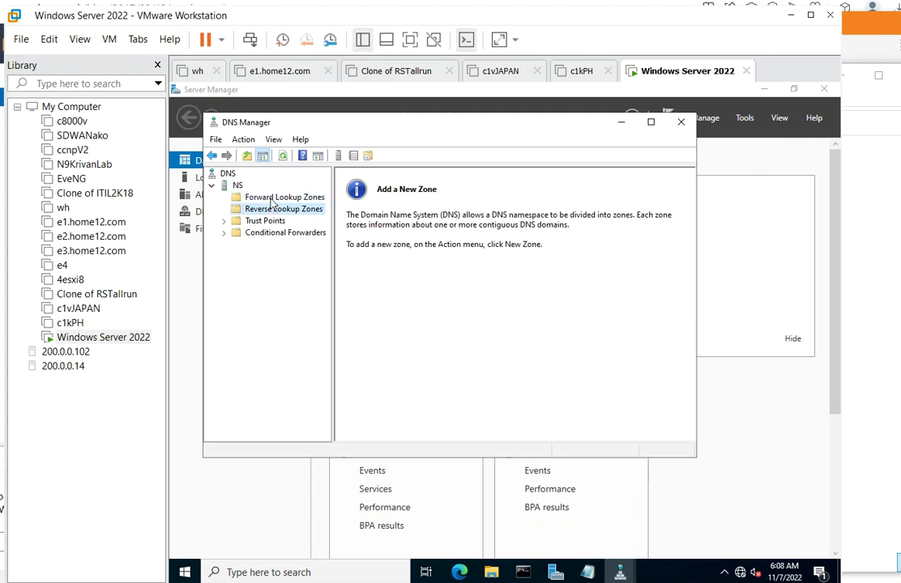
pyautogui.click(273, 199)
# Create primary zone rivan12.com with file rivan12.com.dns and dynamic updates disallowed
pyautogui.rightClick(273, 200)
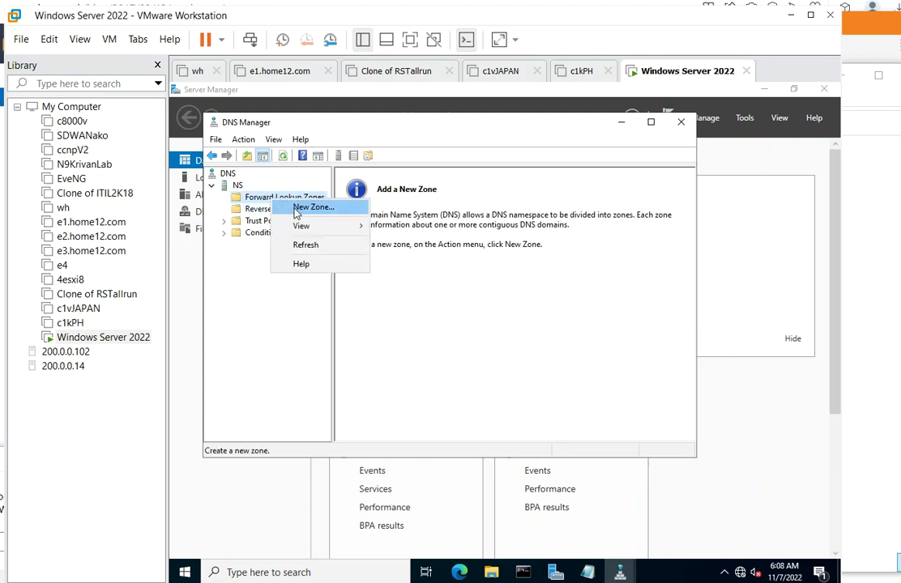
pyautogui.click(298, 209)
pyautogui.click(452, 367)
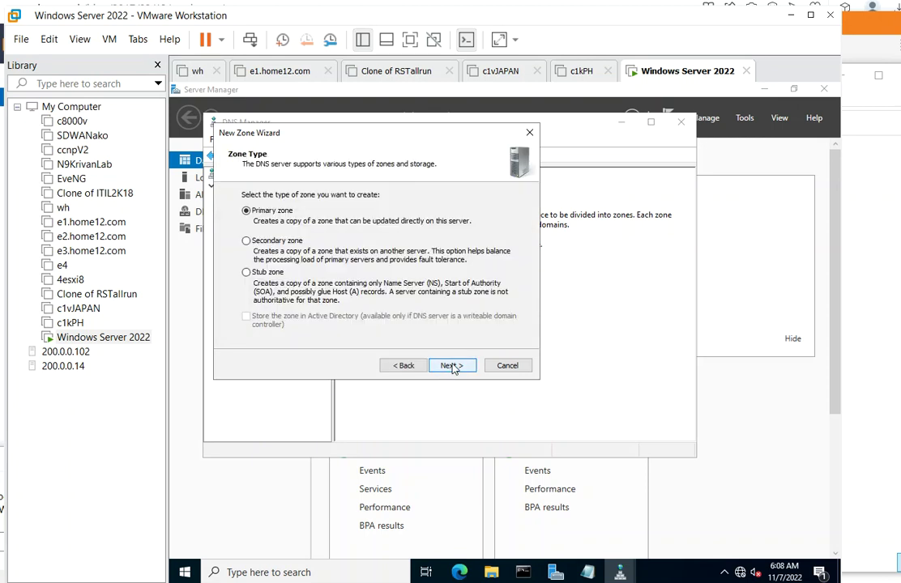
pyautogui.click(452, 366)
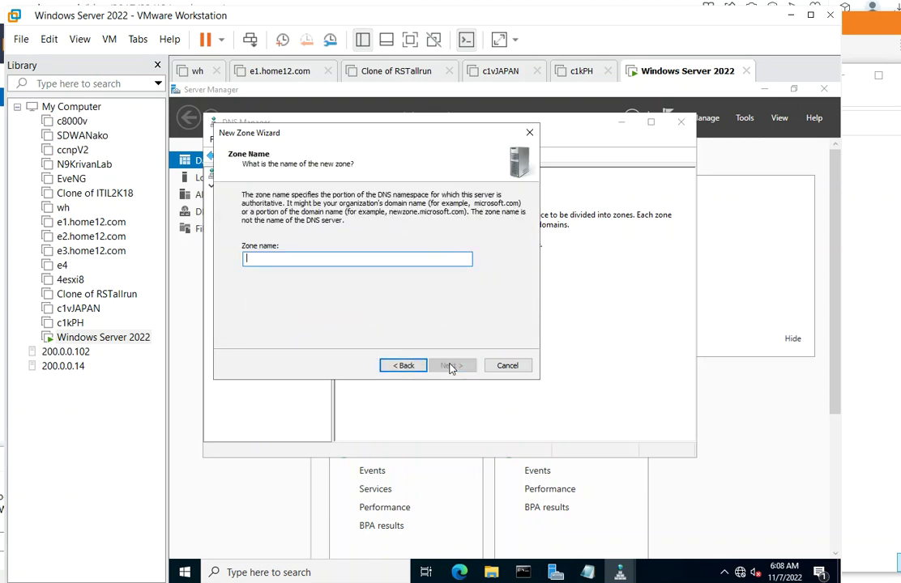
pyautogui.write('rivan')
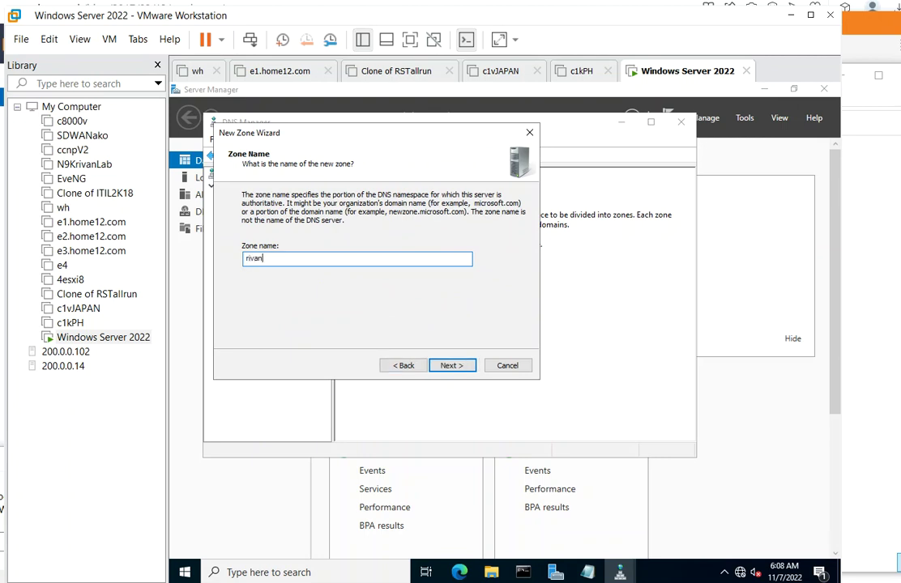
pyautogui.write('12.com')
pyautogui.click(450, 366)
pyautogui.click(451, 367)
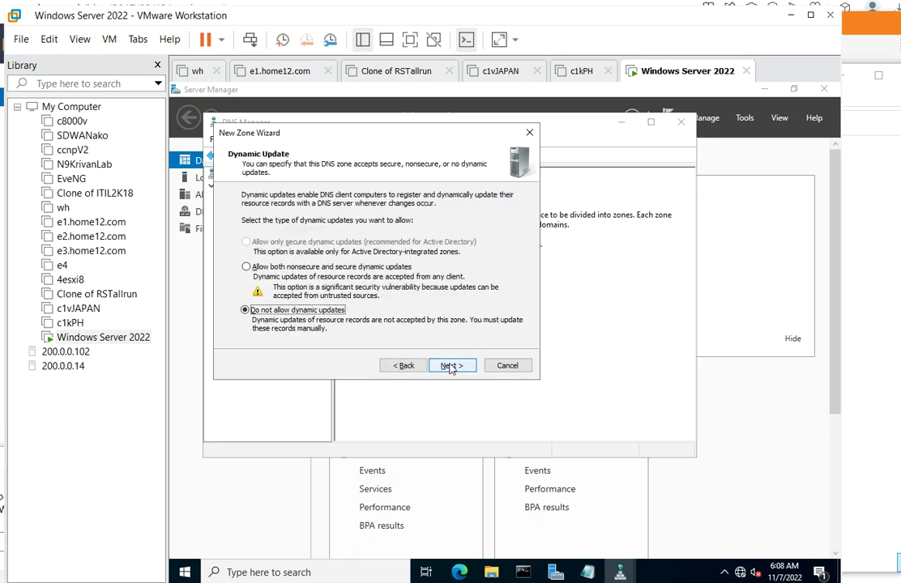
pyautogui.click(450, 367)
pyautogui.click(452, 366)
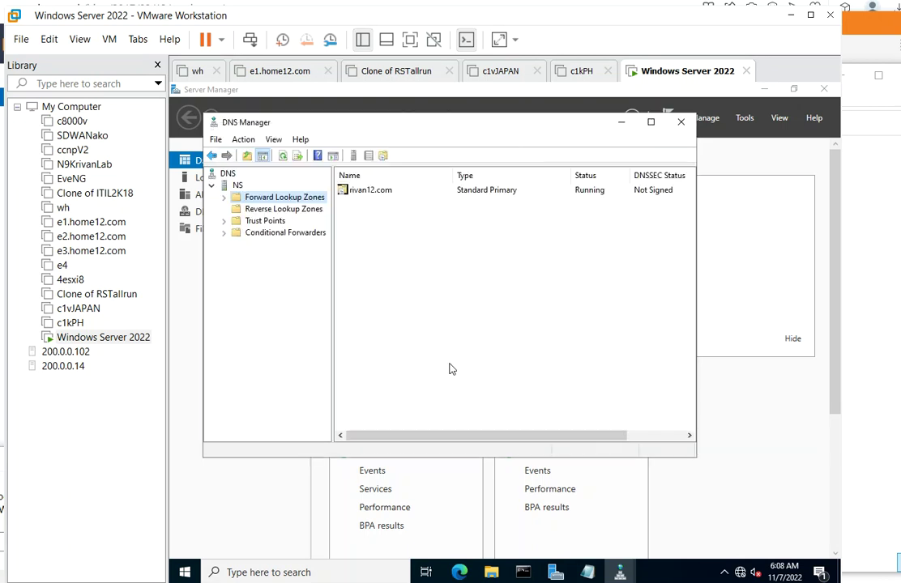
# Create a primary IPv4 reverse lookup zone for network 192.168.233, disallowing dynamic updates
pyautogui.doubleClick(371, 193)
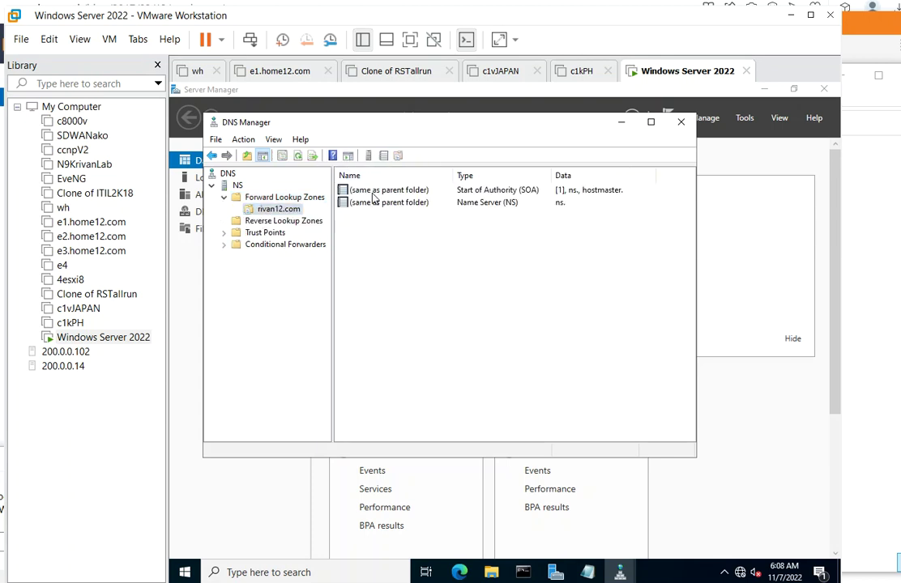
pyautogui.click(306, 226)
pyautogui.rightClick(306, 226)
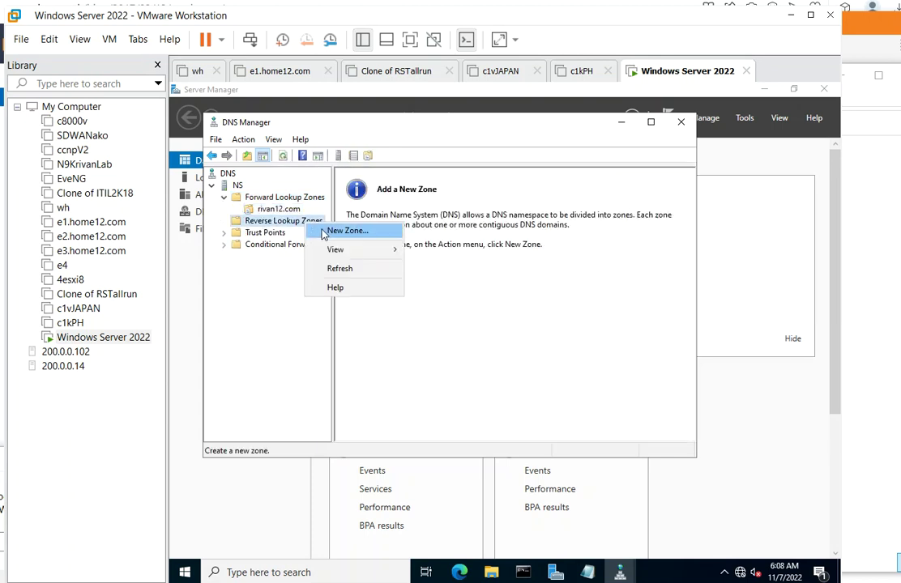
pyautogui.click(324, 234)
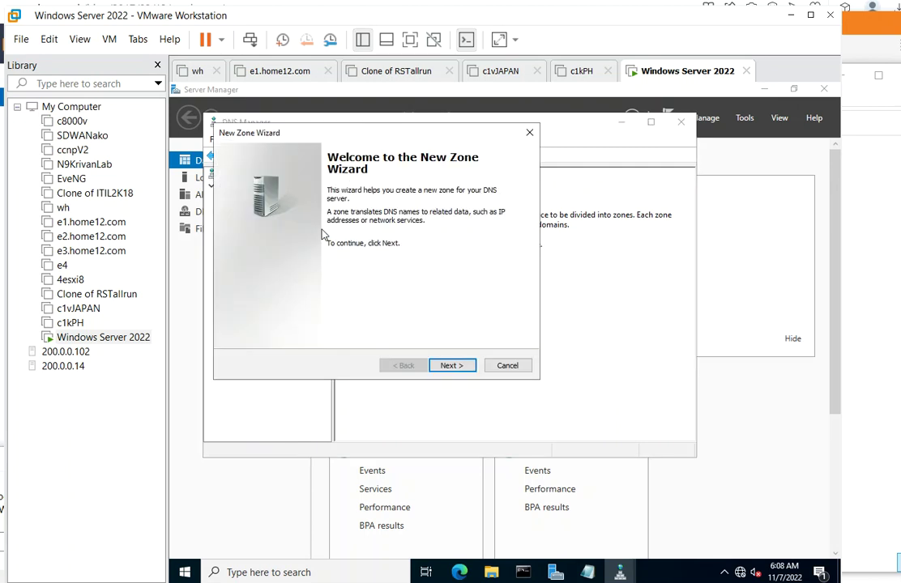
pyautogui.click(438, 368)
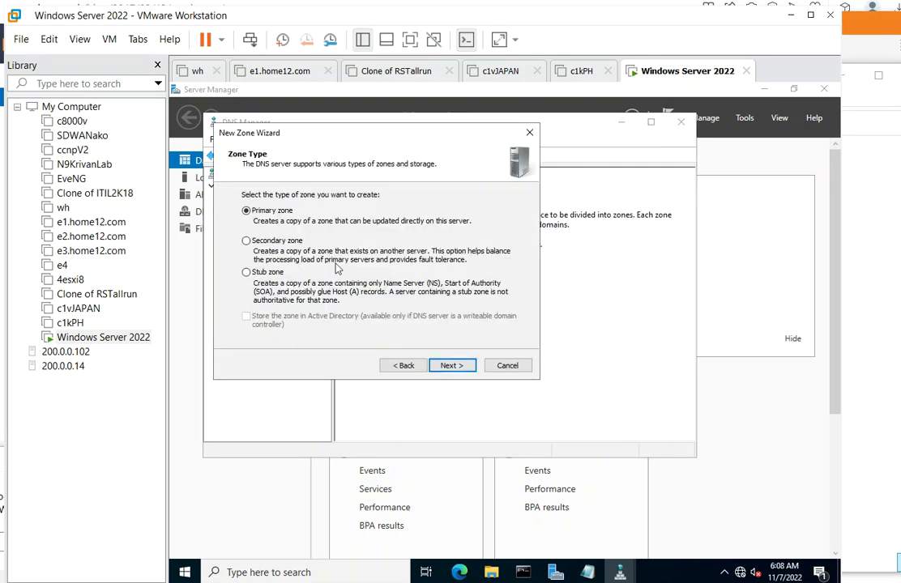
pyautogui.click(448, 367)
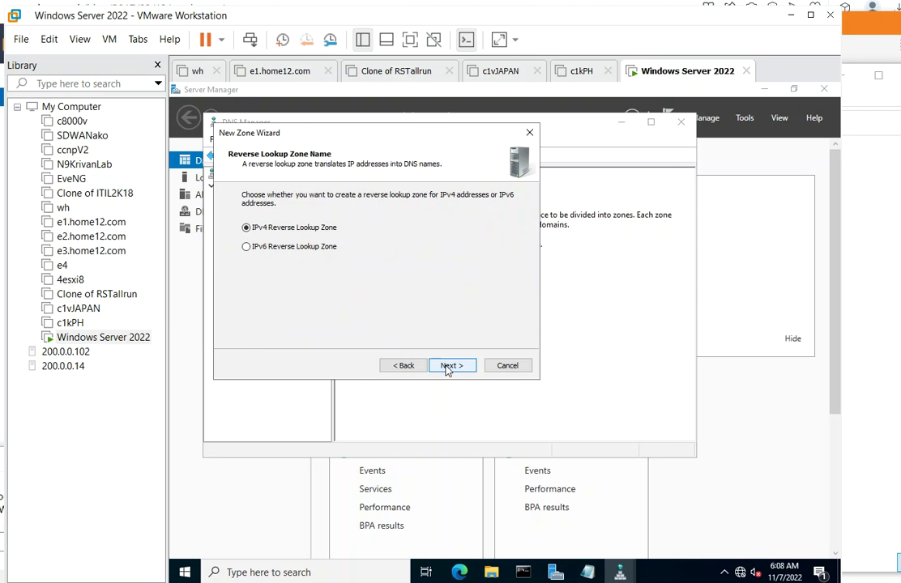
pyautogui.click(447, 367)
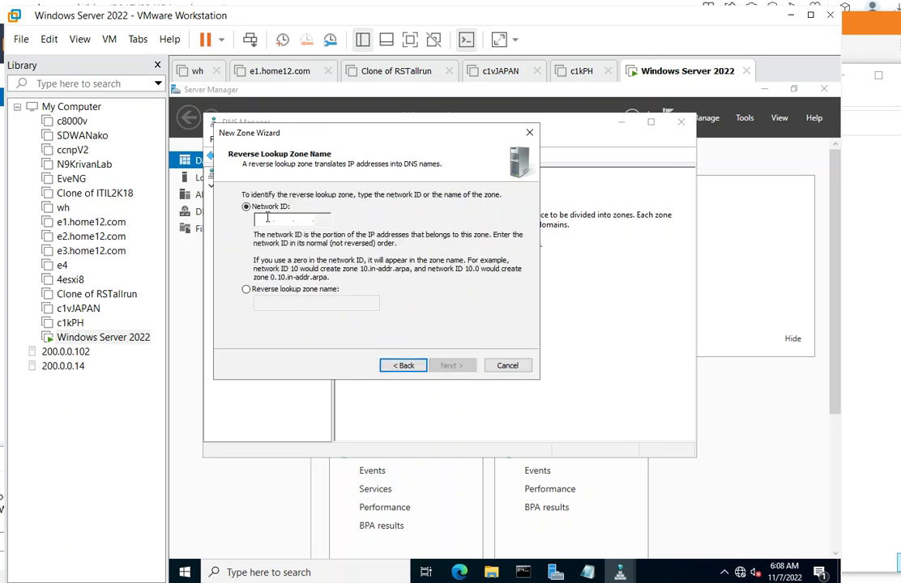
pyautogui.write('192 .')
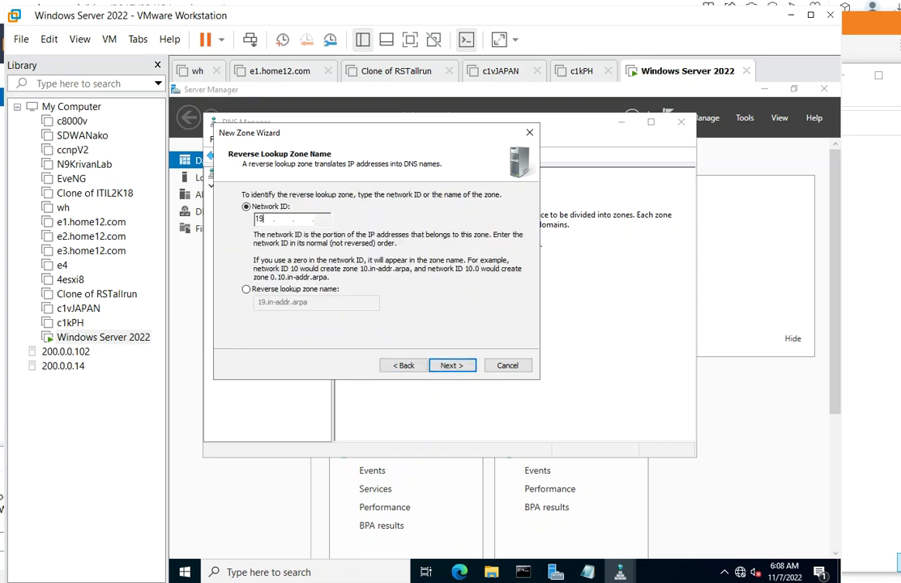
pyautogui.write('168 .233')
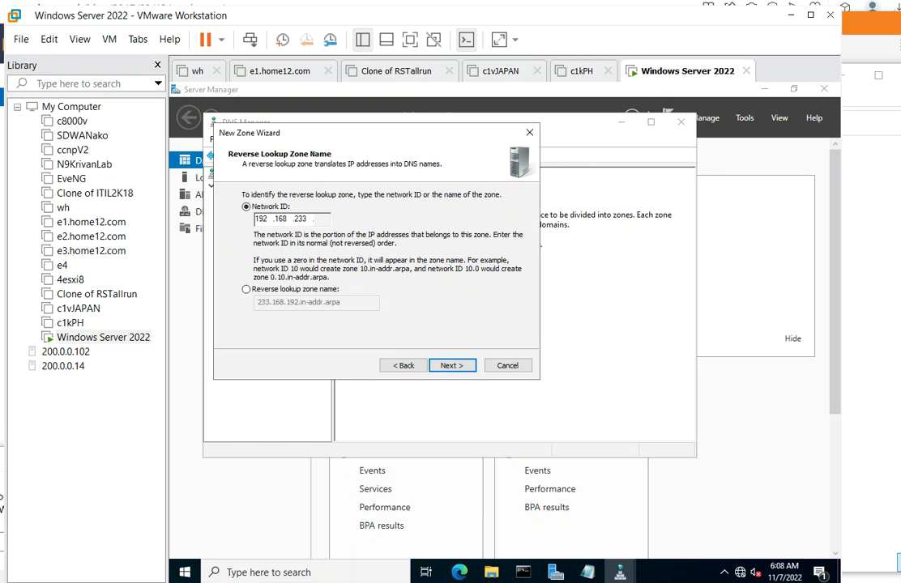
pyautogui.click(450, 366)
pyautogui.click(451, 365)
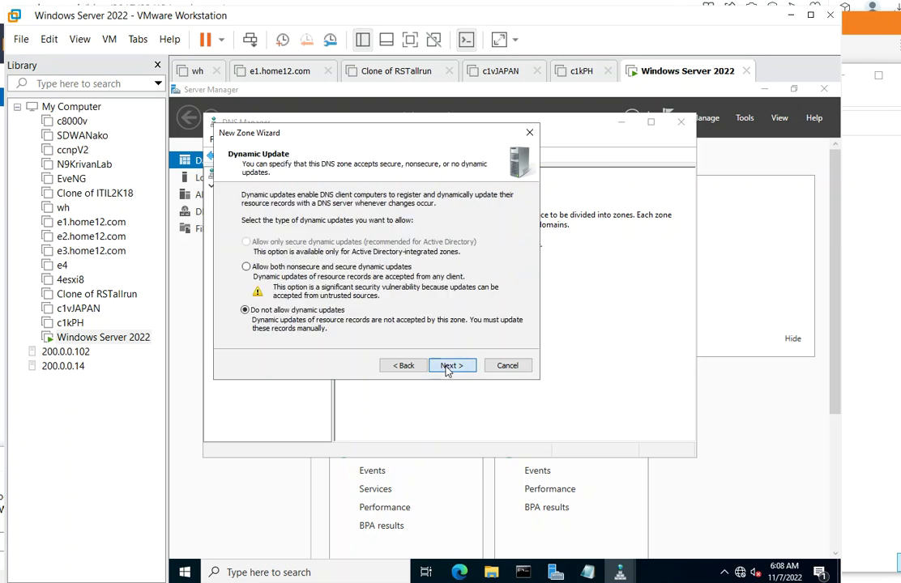
pyautogui.click(450, 365)
pyautogui.click(452, 366)
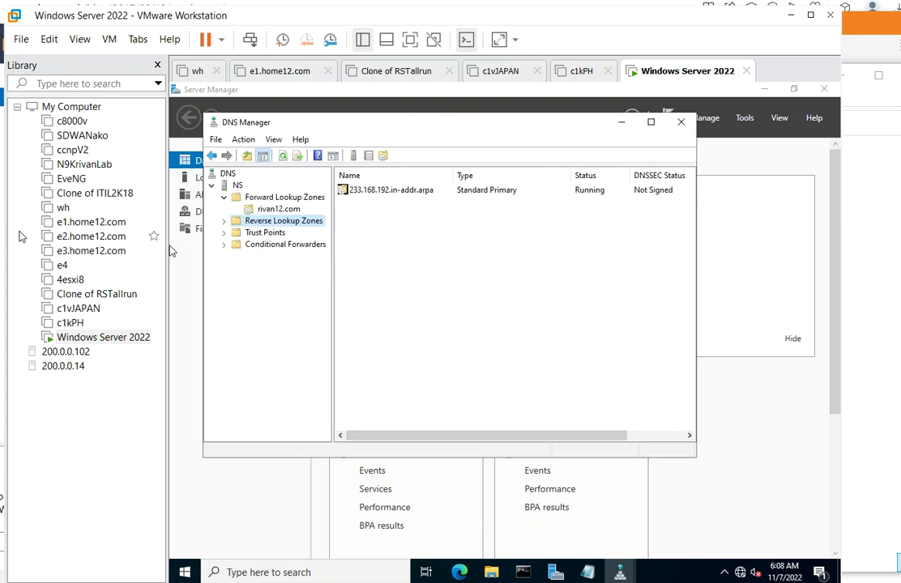
# Show the new reverse zone and the rivan12.com records, then review earlier pings in Command Prompt
pyautogui.doubleClick(265, 226)
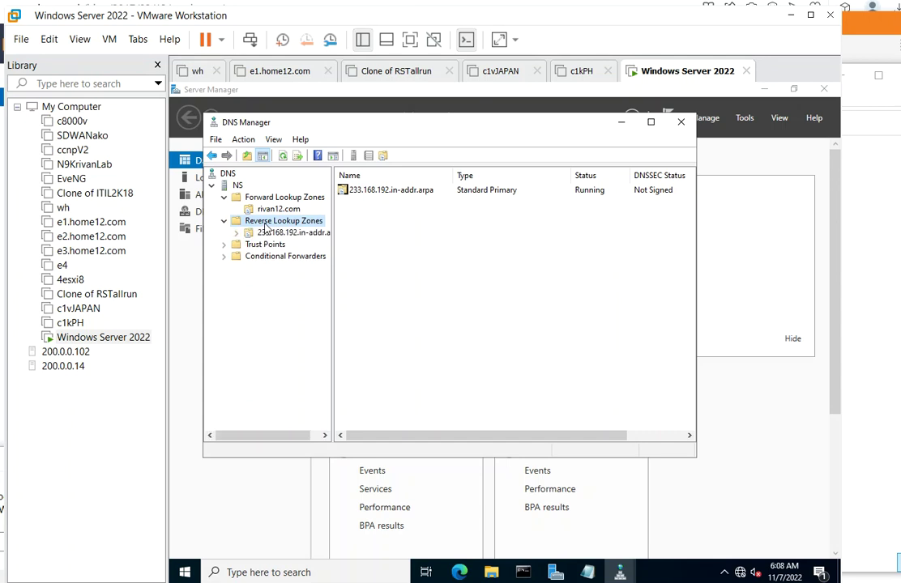
pyautogui.click(267, 211)
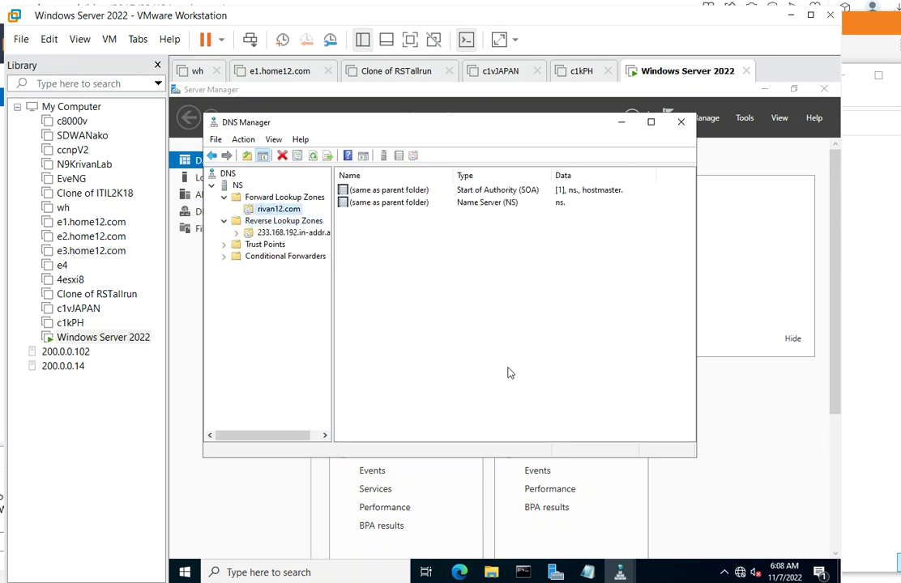
pyautogui.click(527, 573)
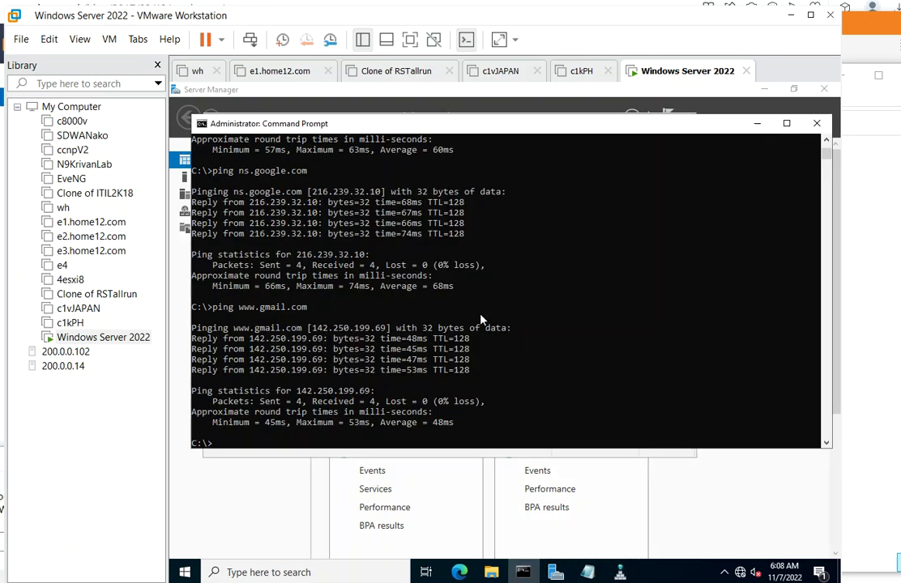
pyautogui.scroll(9, 416, 271)
pyautogui.scroll(-1, 403, 318)
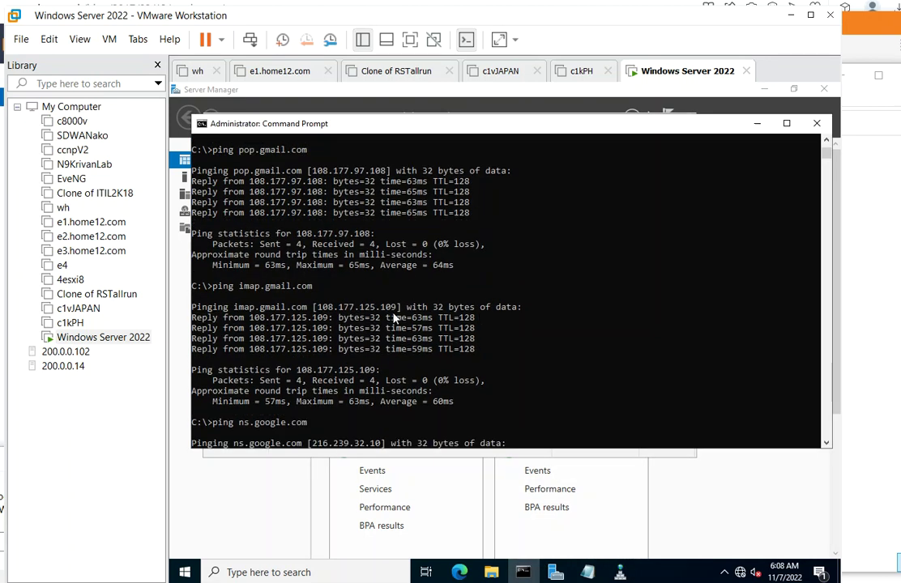
pyautogui.scroll(-2, 409, 320)
pyautogui.moveTo(311, 362); pyautogui.dragTo(192, 360)
pyautogui.click(752, 124)
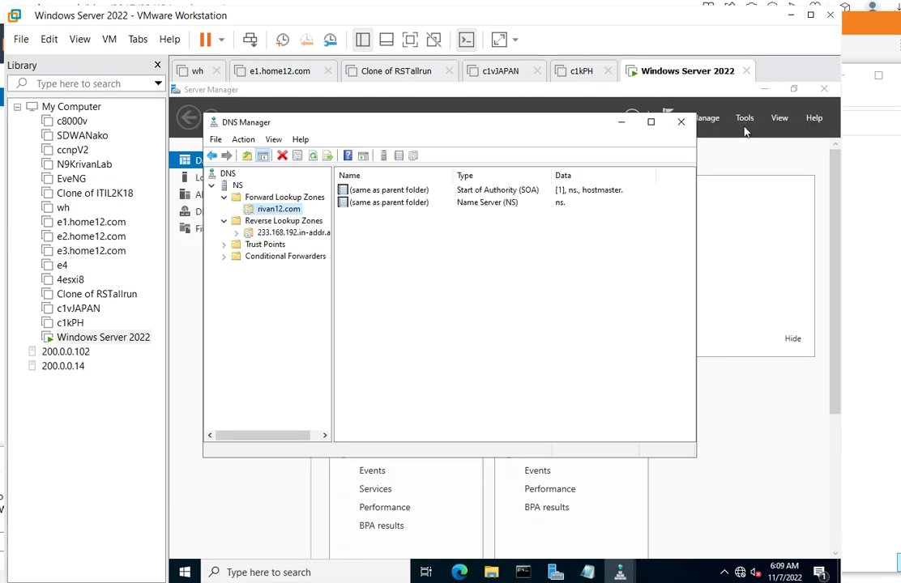
# Start a new host record named ns with IP address 192.168.233.8
pyautogui.rightClick(357, 254)
pyautogui.rightClick(413, 257)
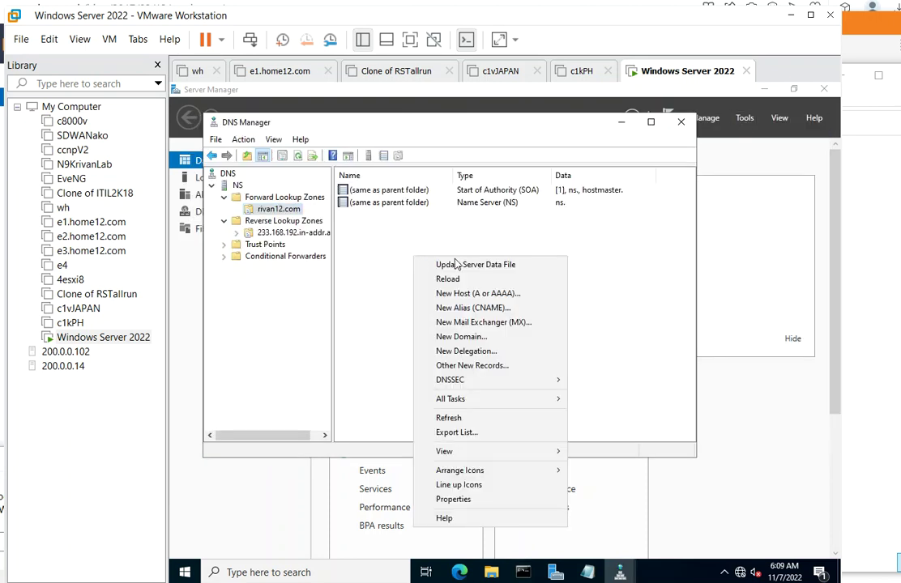
pyautogui.click(478, 295)
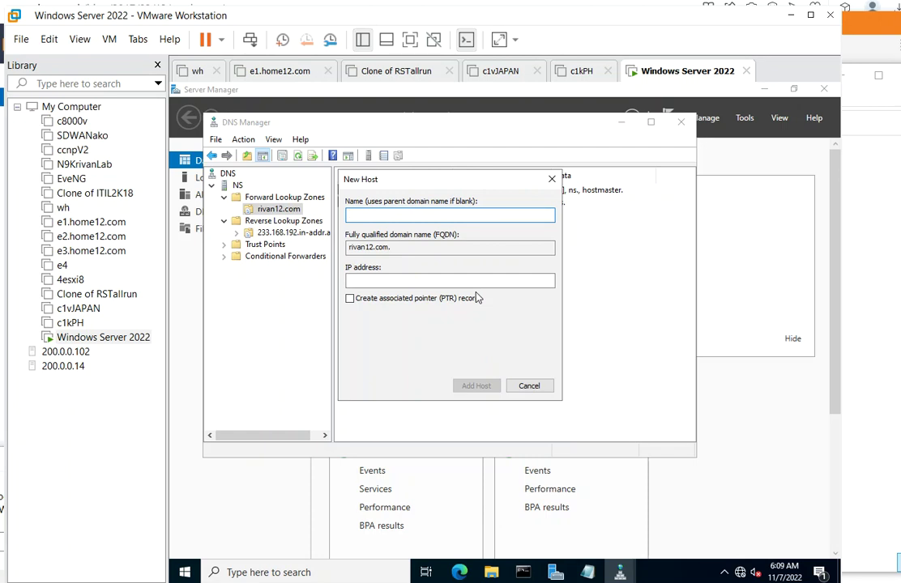
pyautogui.write('ns')
pyautogui.click(428, 281)
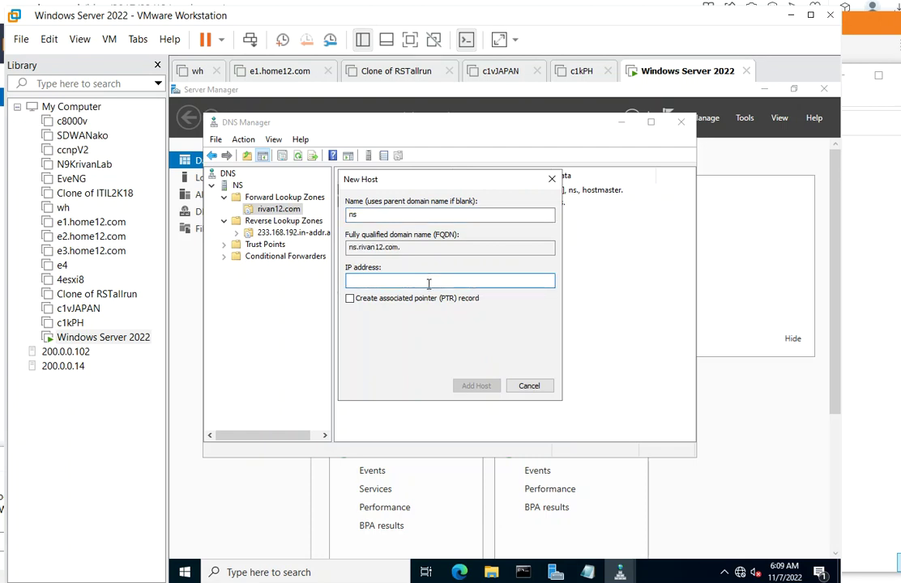
pyautogui.write('1')
pyautogui.press('BackSpace')
pyautogui.write('92.168.233.8')
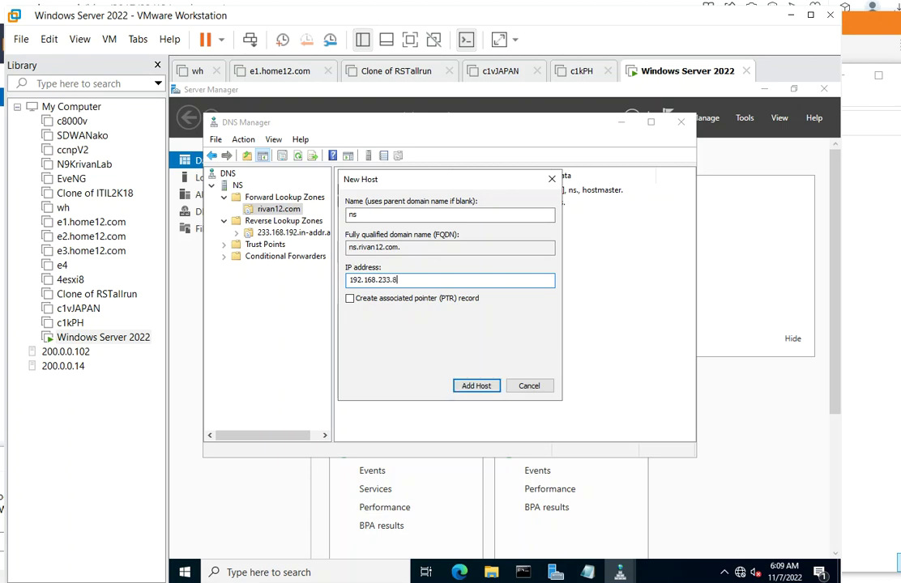
# Request the PTR record, copy the FQDN ns.rivan12.com., and add the host
pyautogui.click(351, 302)
pyautogui.moveTo(422, 248); pyautogui.dragTo(344, 253)
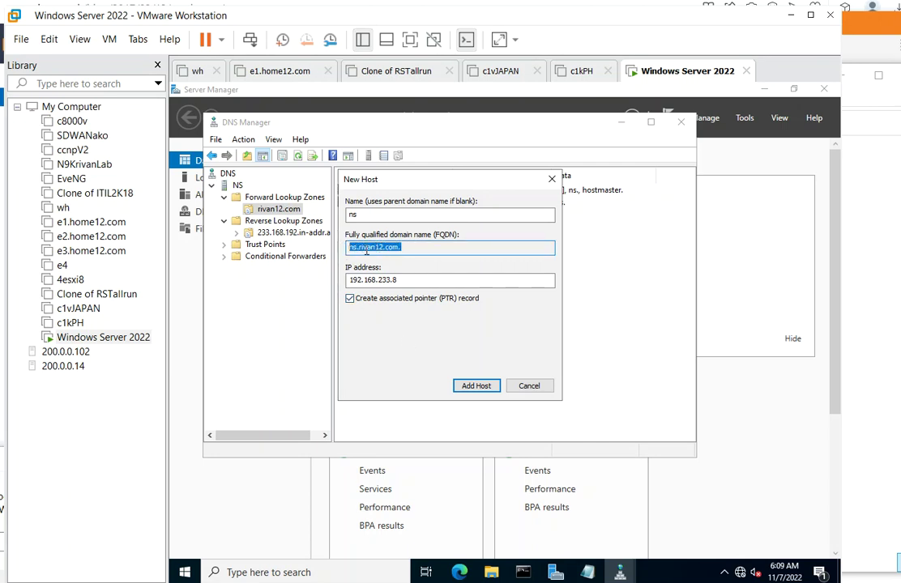
pyautogui.rightClick(372, 249)
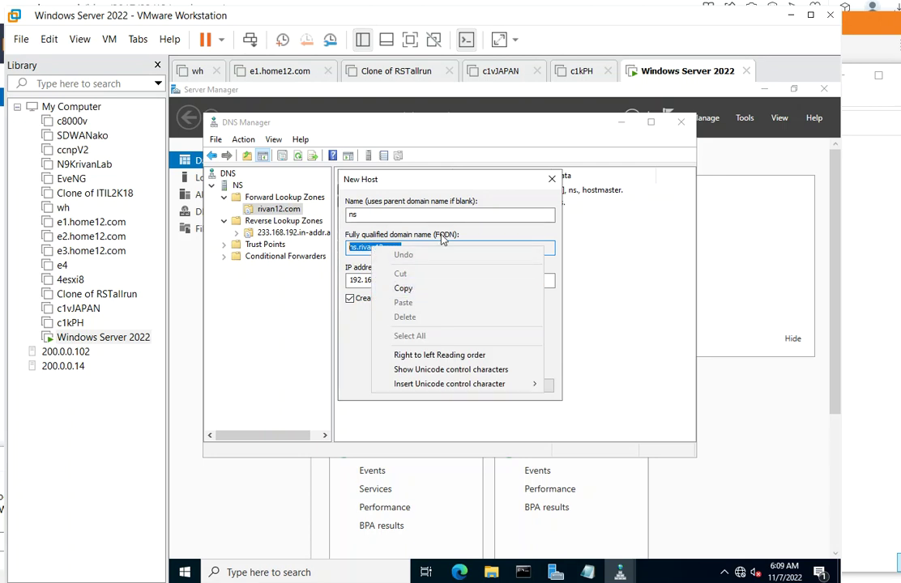
pyautogui.click(425, 289)
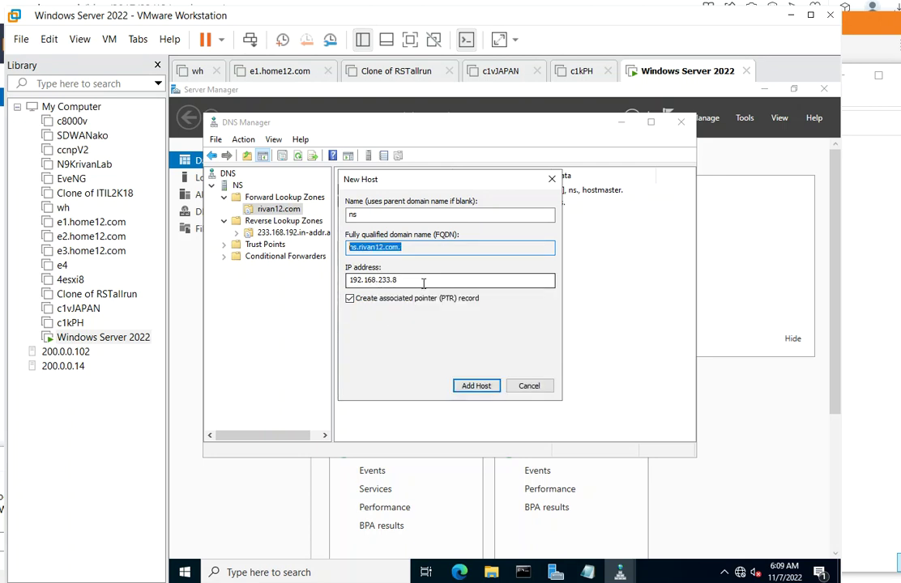
pyautogui.click(472, 387)
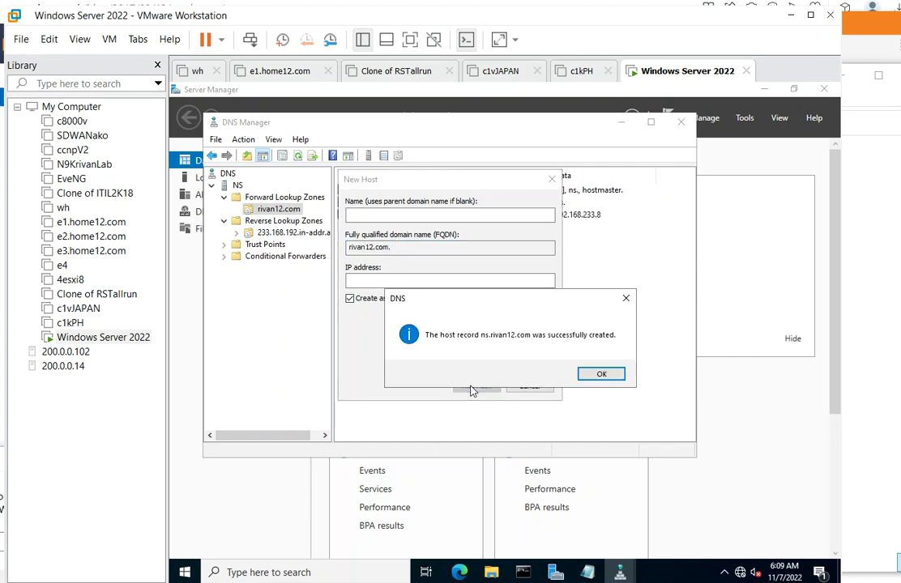
# Dismiss the confirmation and enter 192.168.233.8 for a blank-name parent-domain host
pyautogui.click(598, 374)
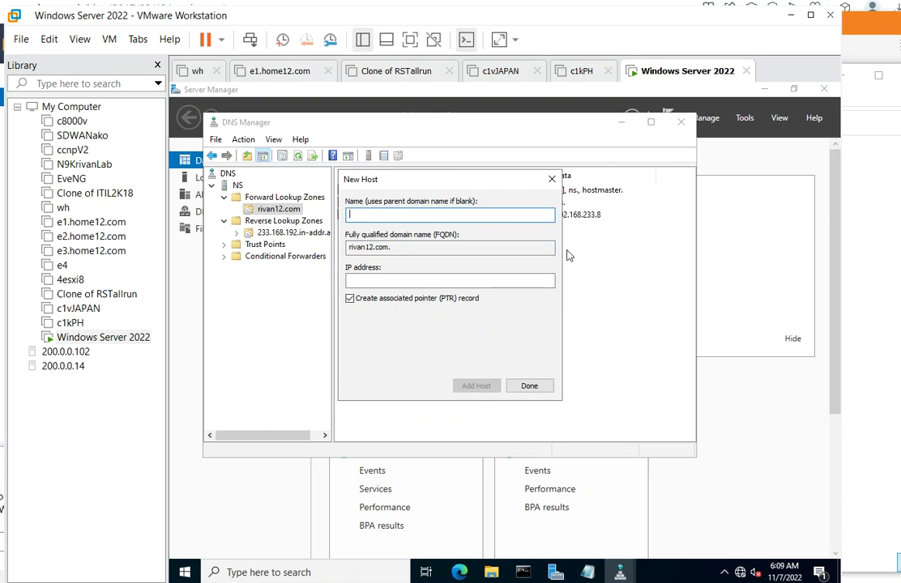
pyautogui.click(499, 281)
pyautogui.write('192.16')
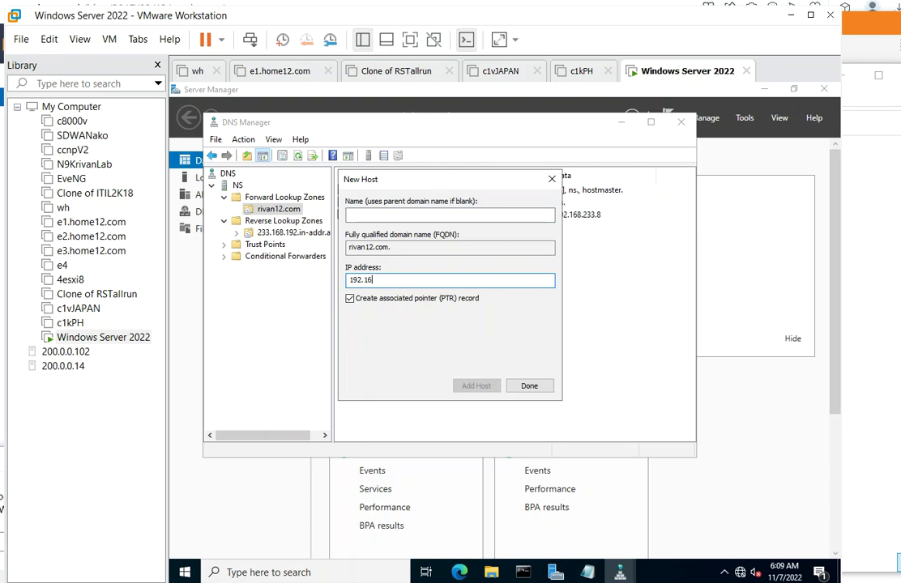
pyautogui.write('8.233.8')
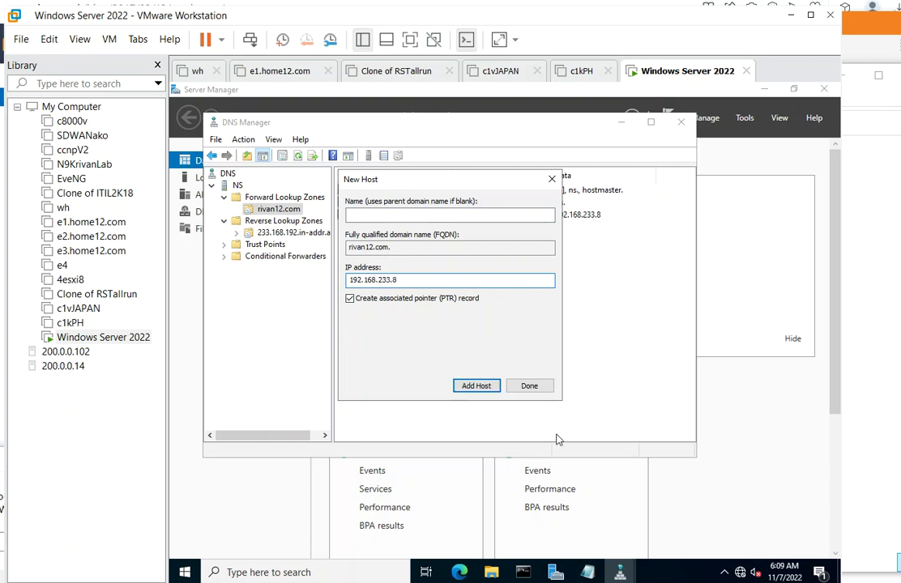
pyautogui.click(523, 573)
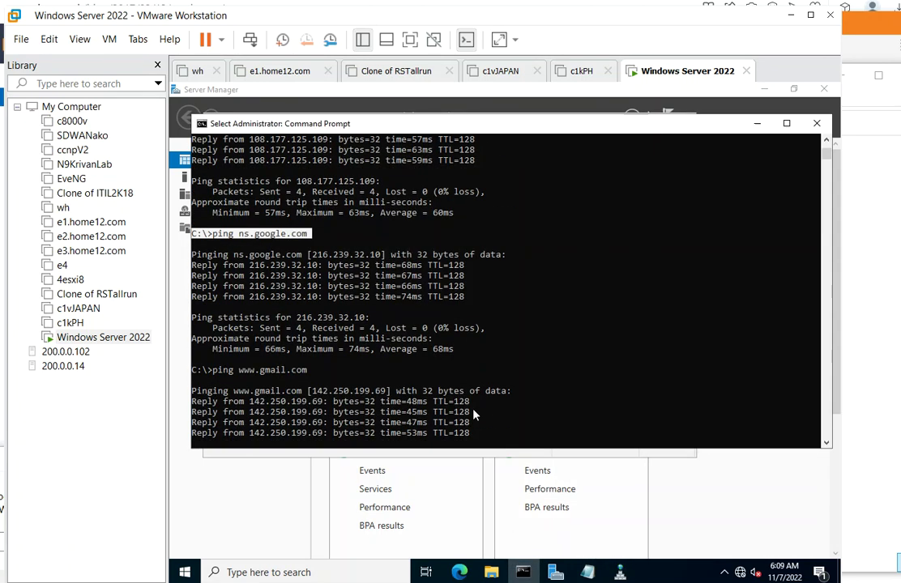
pyautogui.press('Escape')
pyautogui.write('ping www.nba.com')
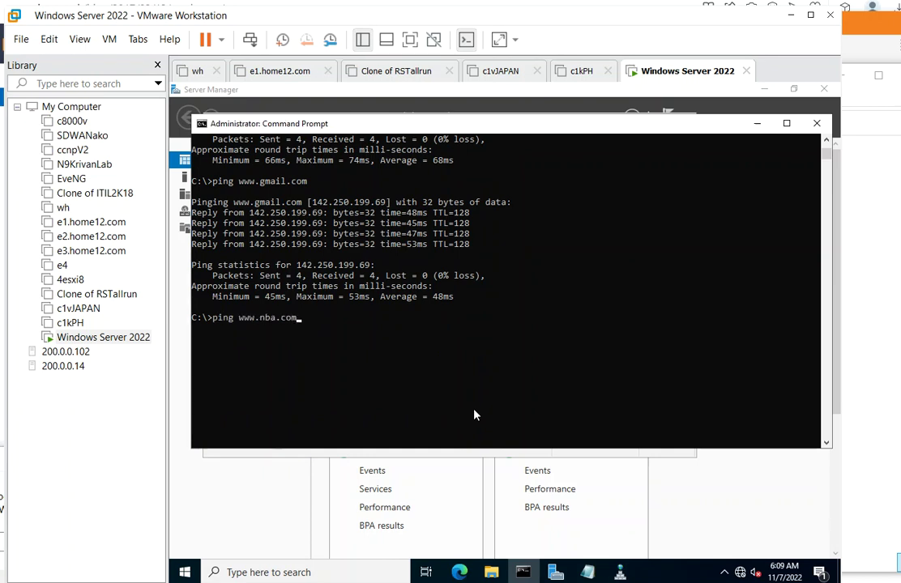
pyautogui.press('Return')
pyautogui.hotkey('ctrl', 'c')
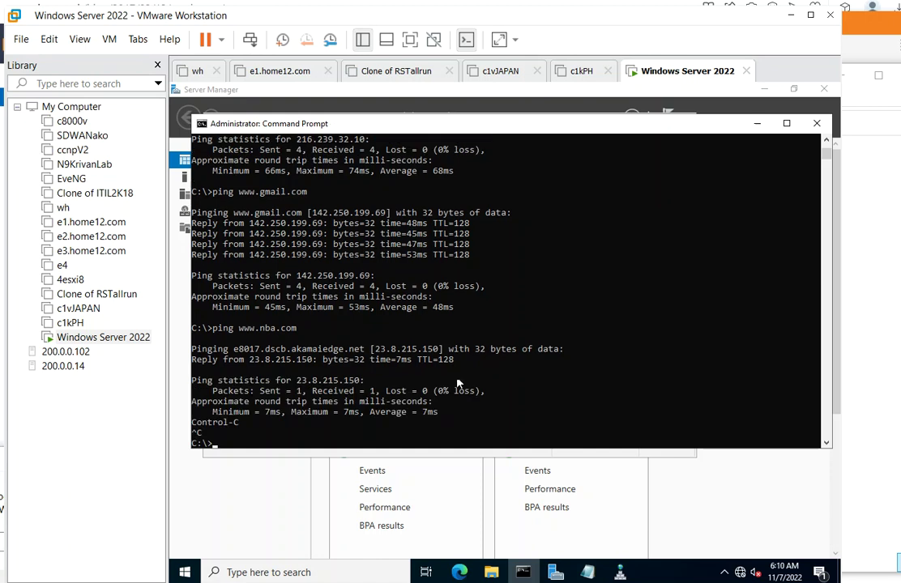
pyautogui.moveTo(374, 350); pyautogui.dragTo(392, 351)
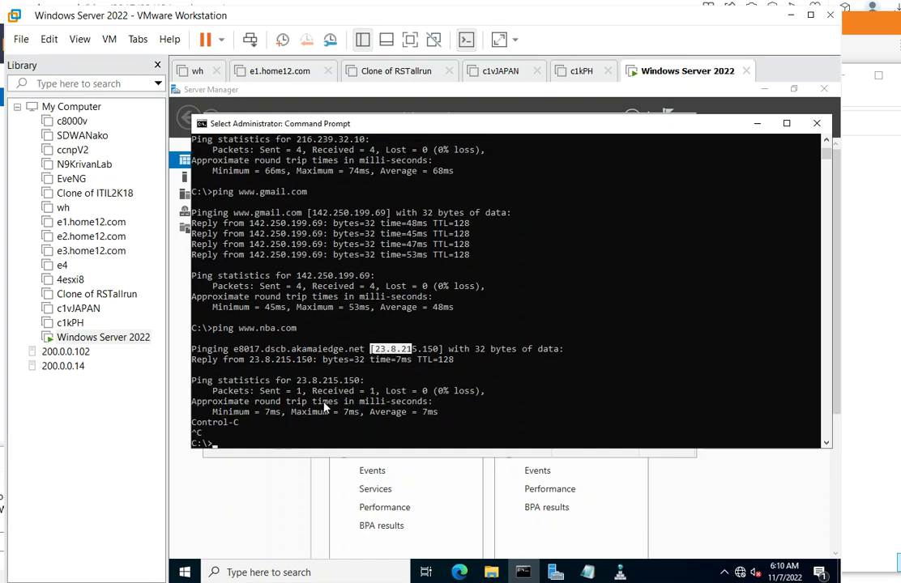
# Ping nba.com and copy its resolved address
pyautogui.press('Up')
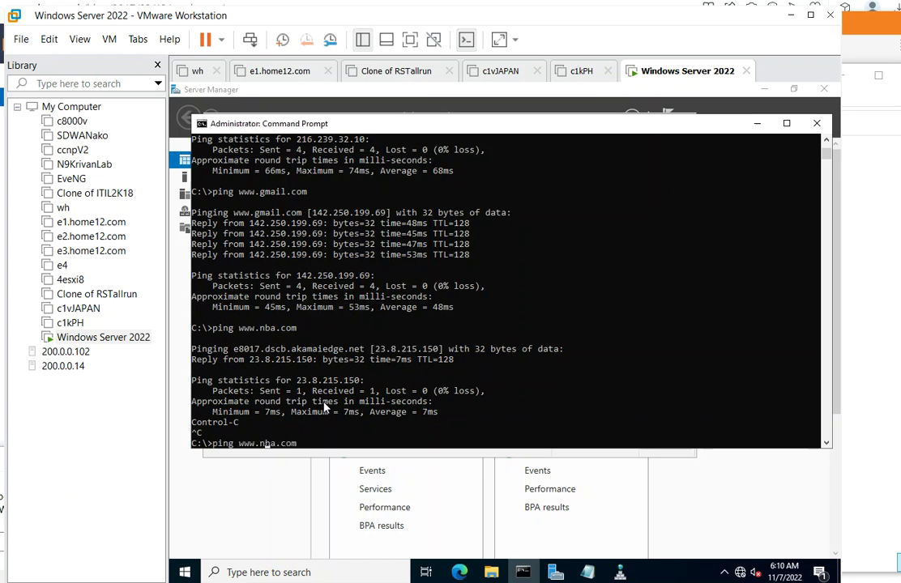
pyautogui.press('Left')
pyautogui.press('Left')
pyautogui.press('Left')
pyautogui.press('Left')
pyautogui.press('Left')
pyautogui.press('Left')
pyautogui.press('Left')
pyautogui.press('BackSpace')
pyautogui.press('BackSpace')
pyautogui.press('BackSpace')
pyautogui.press('BackSpace')
pyautogui.press('BackSpace')
pyautogui.press('Return')
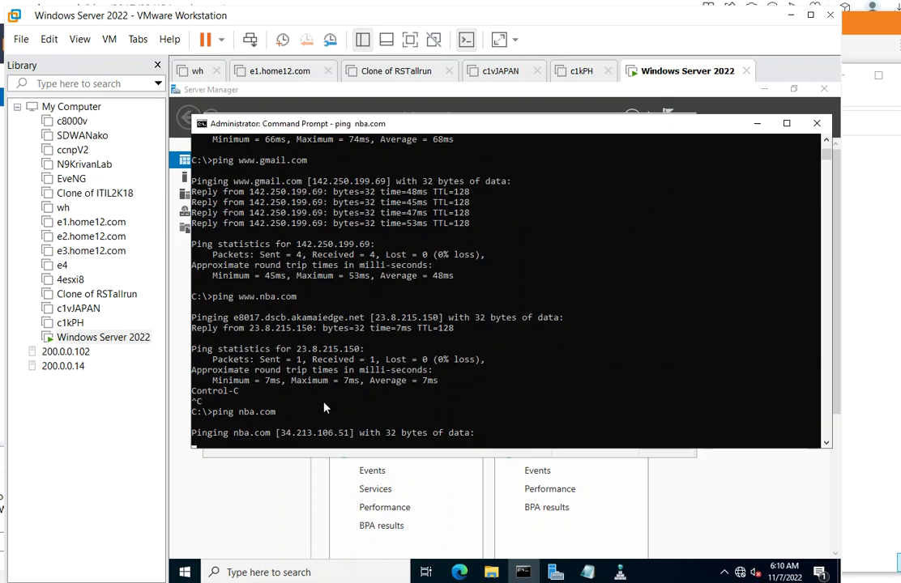
pyautogui.moveTo(276, 433); pyautogui.dragTo(309, 439)
pyautogui.rightClick(309, 438)
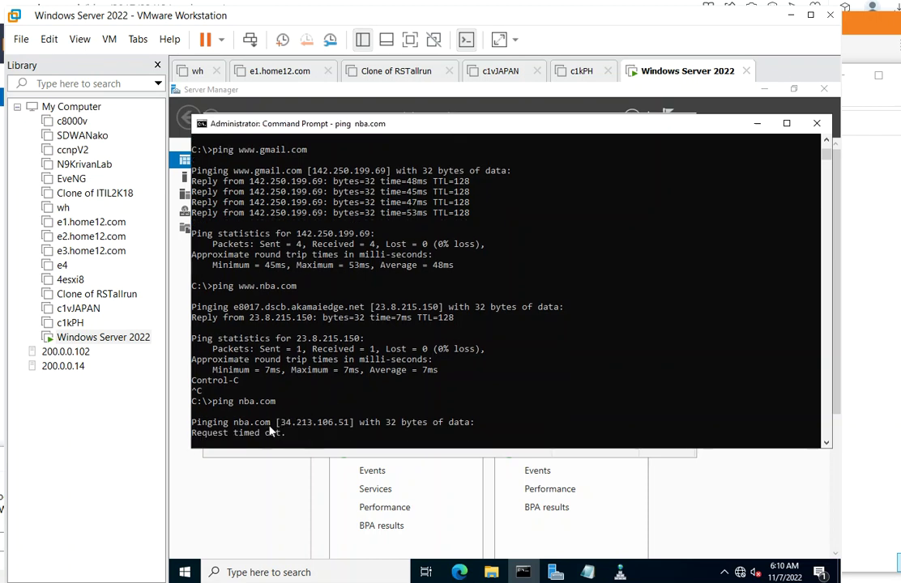
pyautogui.click(756, 124)
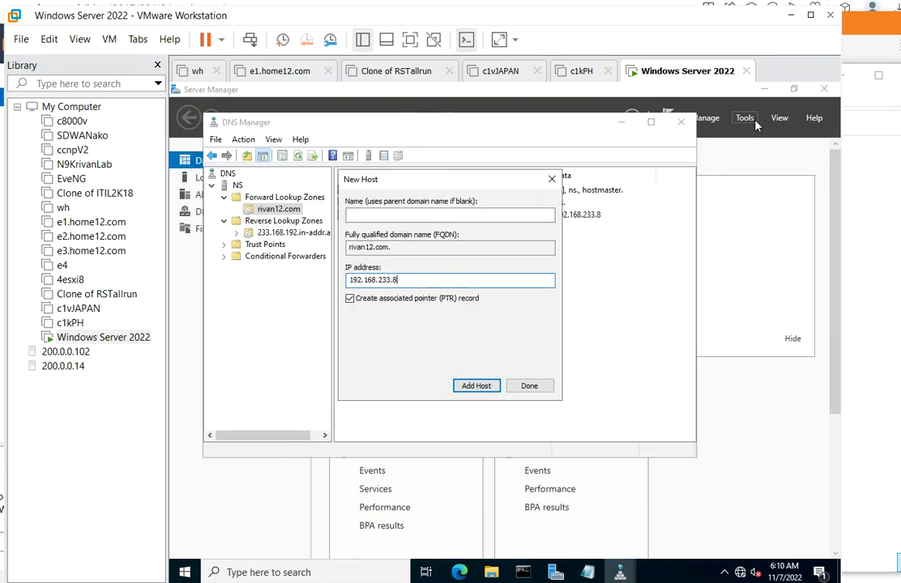
# Add the parent-domain host record with PTR and close the New Host dialog
pyautogui.click(475, 386)
pyautogui.click(596, 375)
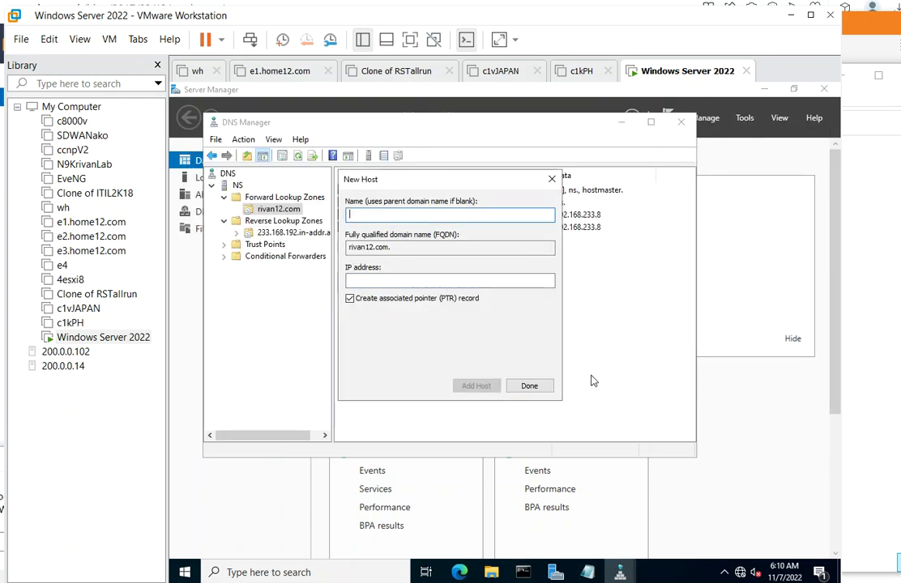
pyautogui.click(551, 179)
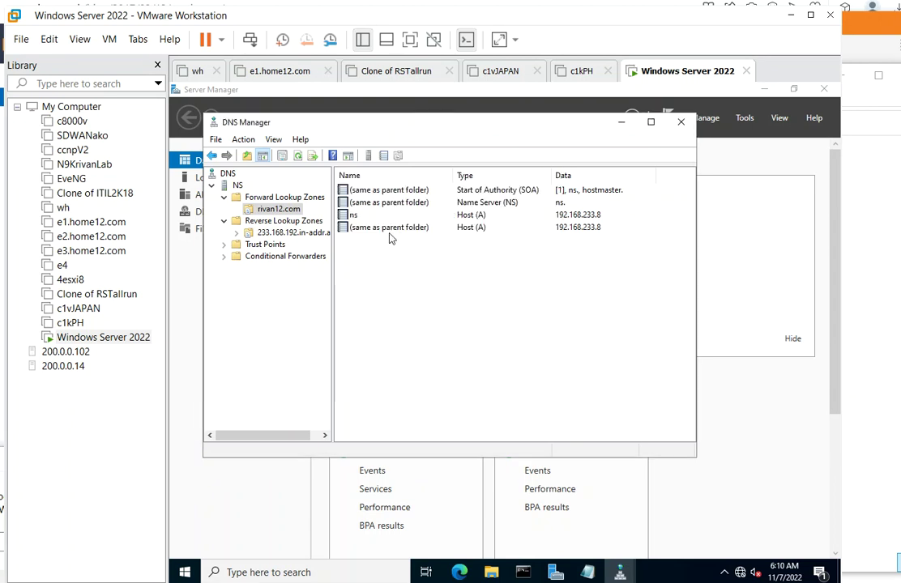
# Check the Notepad task list for the 2 host and 4 alias lines
pyautogui.rightClick(287, 210)
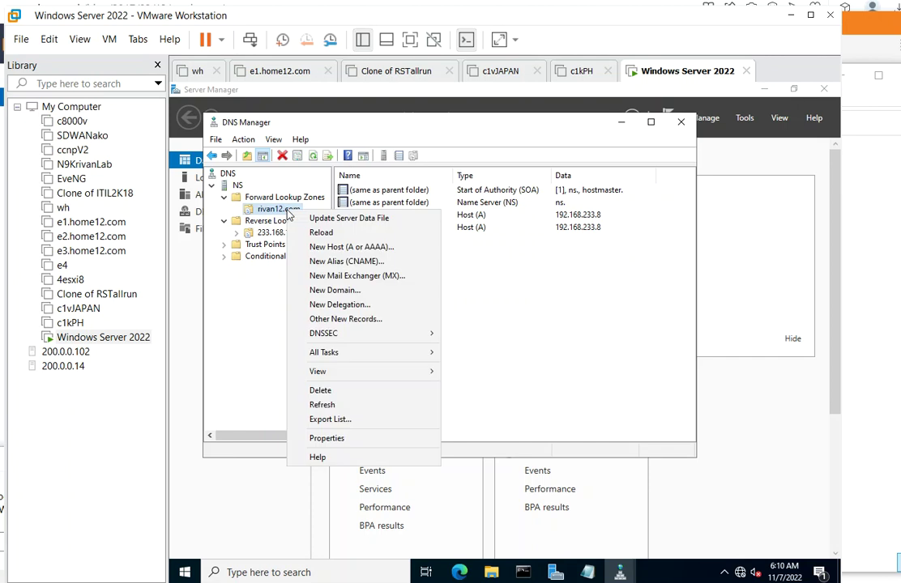
pyautogui.click(586, 572)
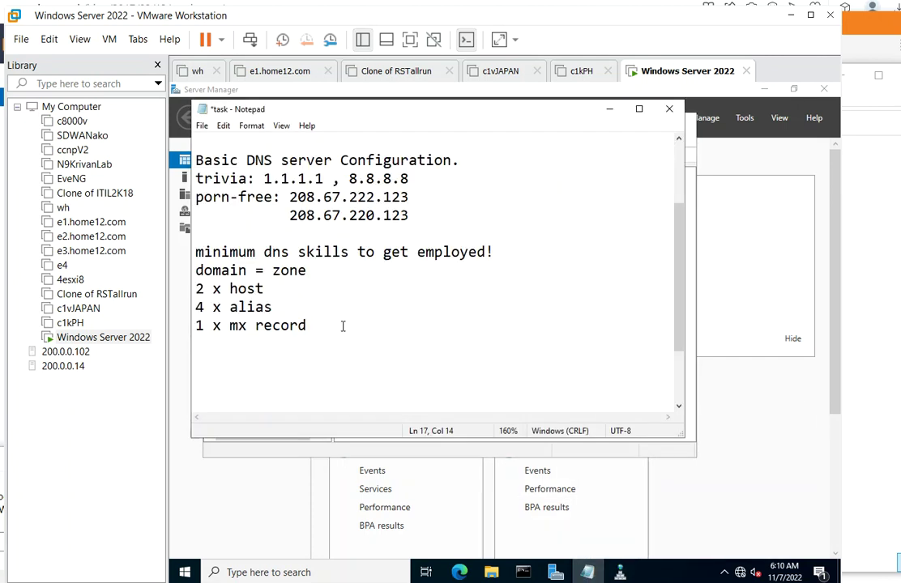
pyautogui.moveTo(273, 308); pyautogui.dragTo(195, 288)
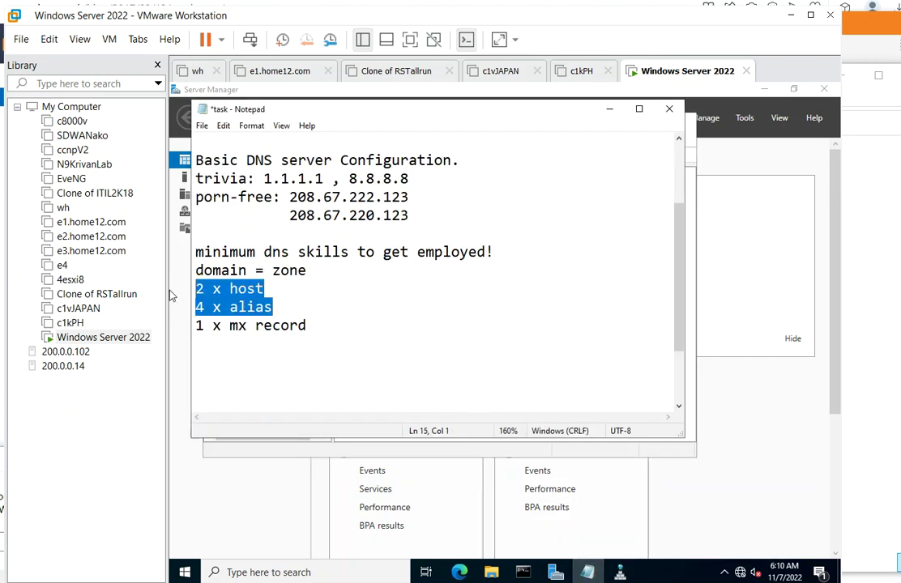
pyautogui.click(609, 109)
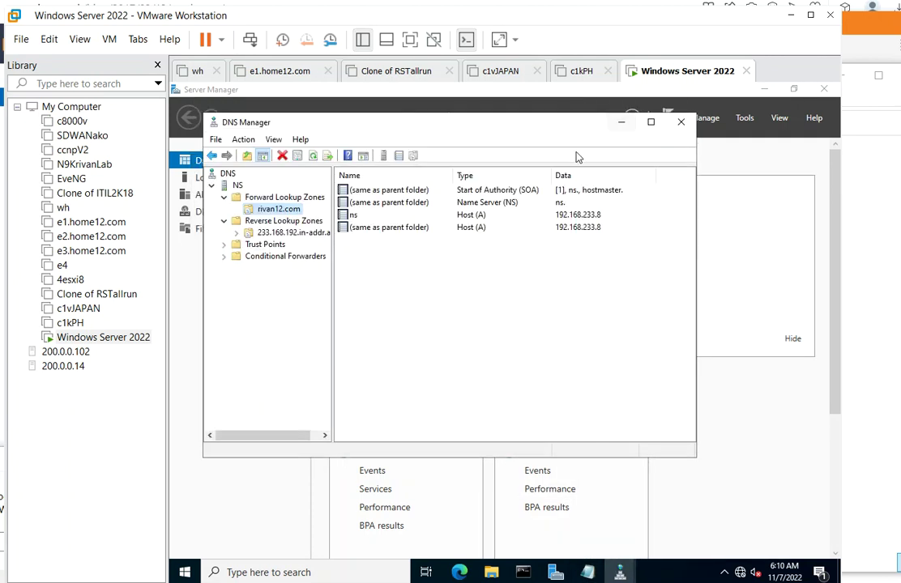
# Abandon a first www alias attempt and copy ns.rivan12.com from the ns host record
pyautogui.rightClick(289, 210)
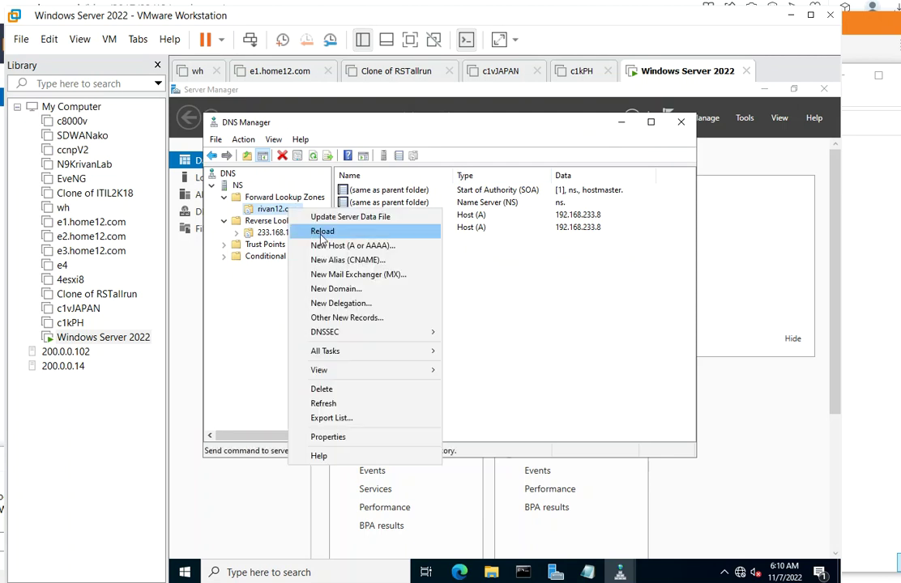
pyautogui.click(381, 258)
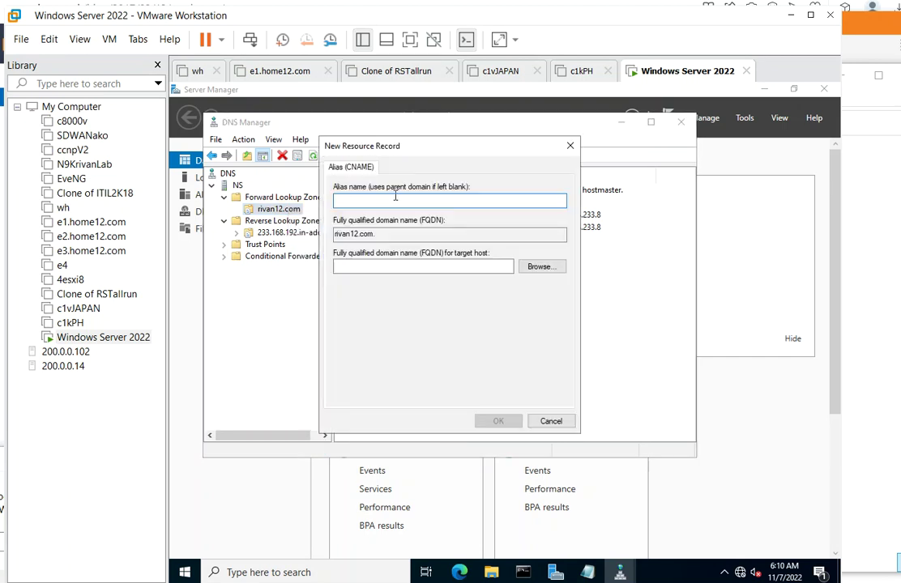
pyautogui.write('www')
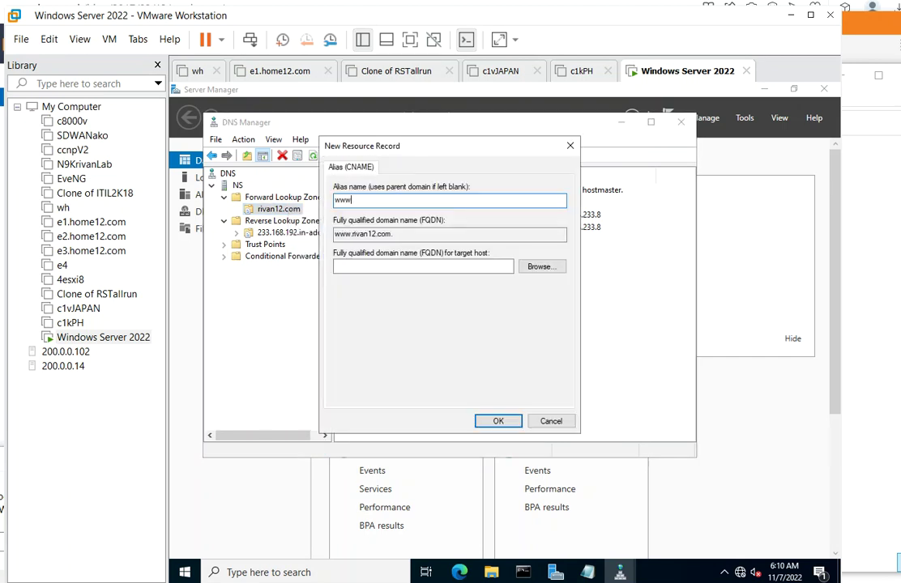
pyautogui.click(390, 266)
pyautogui.write('34.213')
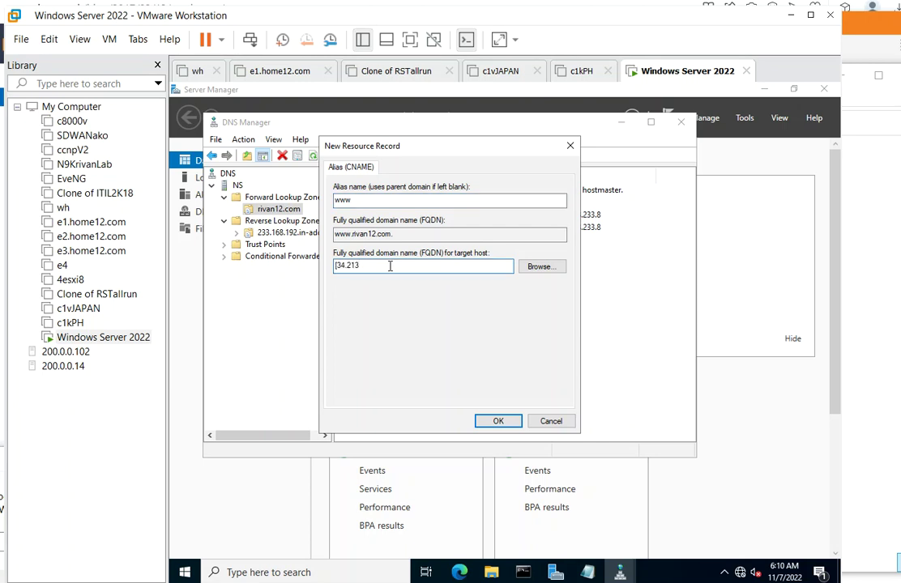
pyautogui.press('BackSpace')
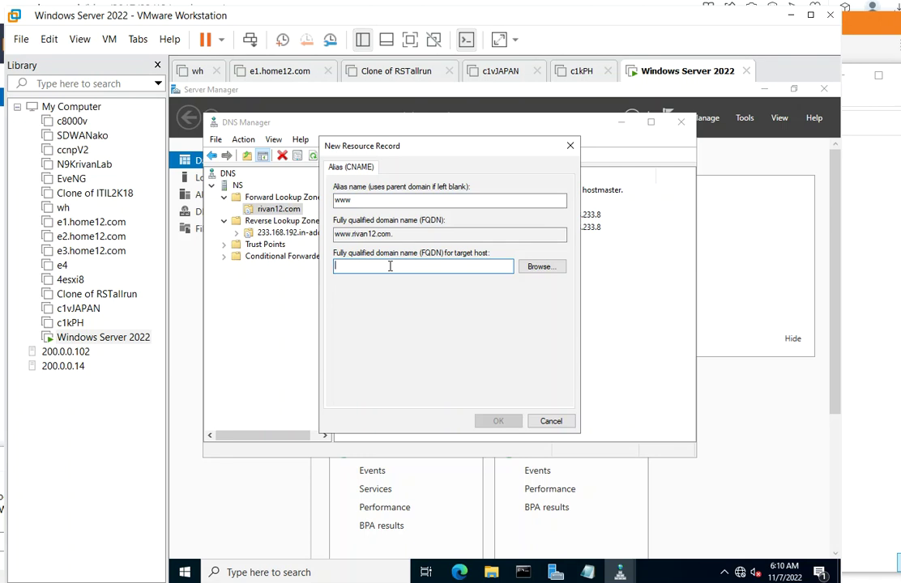
pyautogui.click(551, 423)
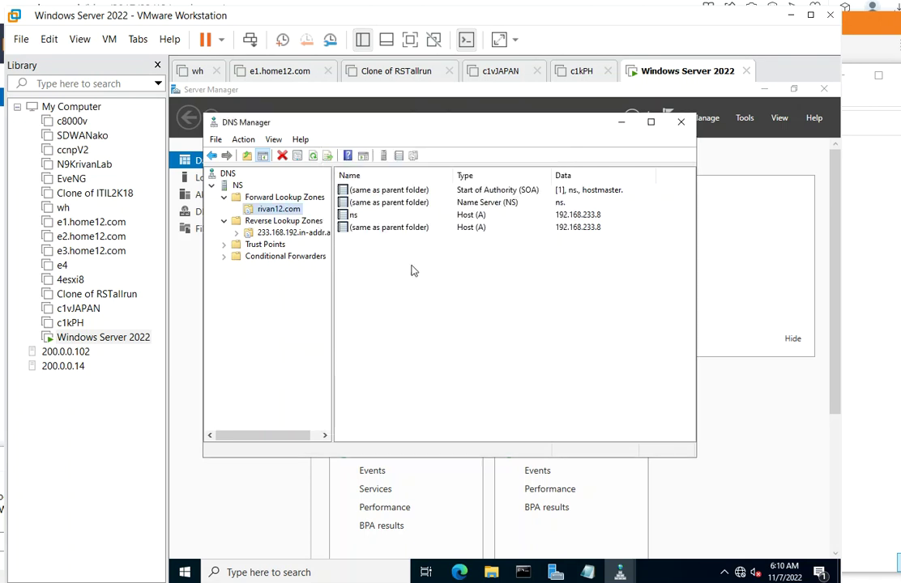
pyautogui.doubleClick(389, 215)
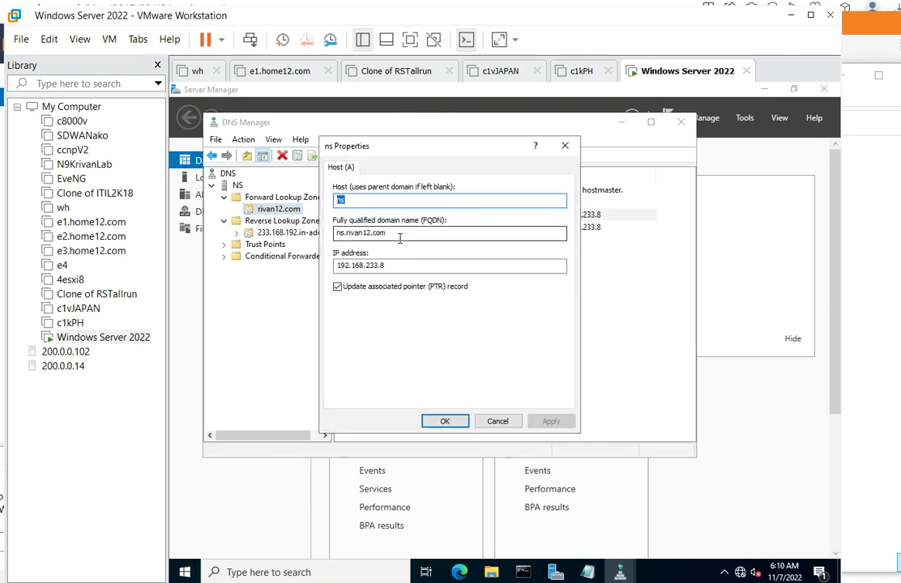
pyautogui.moveTo(400, 234); pyautogui.dragTo(336, 235)
pyautogui.rightClick(353, 236)
pyautogui.click(383, 280)
pyautogui.click(497, 422)
# Add CNAME aliases www and smtp pointing to ns.rivan12.com
pyautogui.rightClick(382, 266)
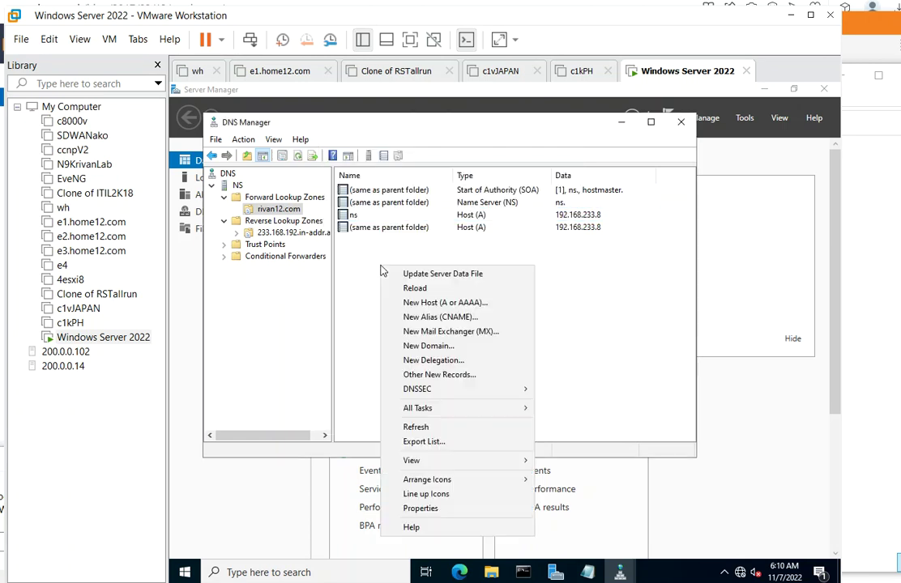
pyautogui.click(422, 322)
pyautogui.write('www')
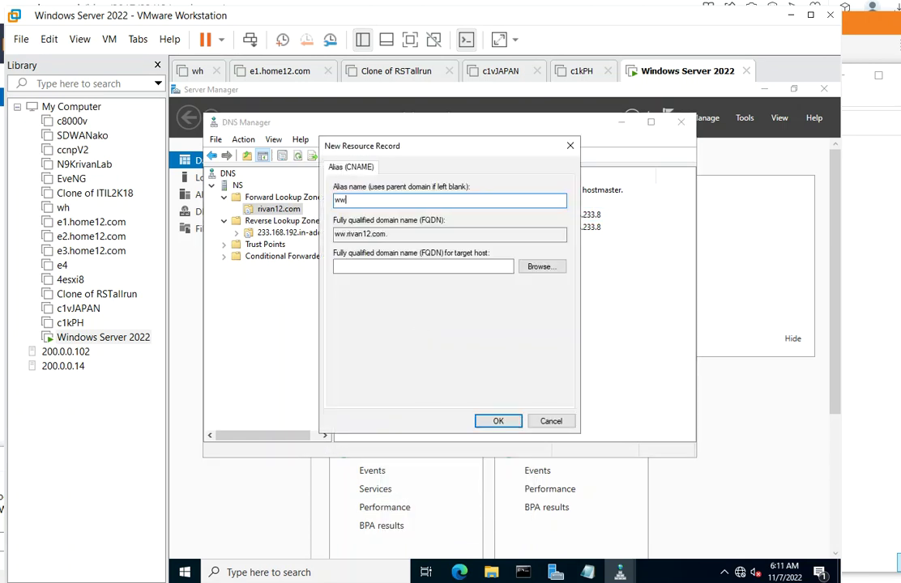
pyautogui.click(421, 268)
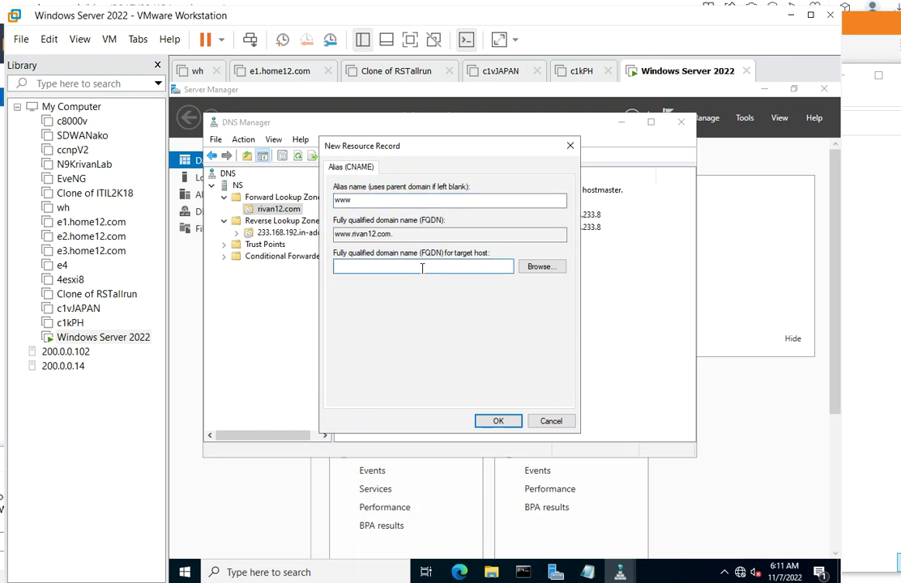
pyautogui.hotkey('ctrl', 'v')
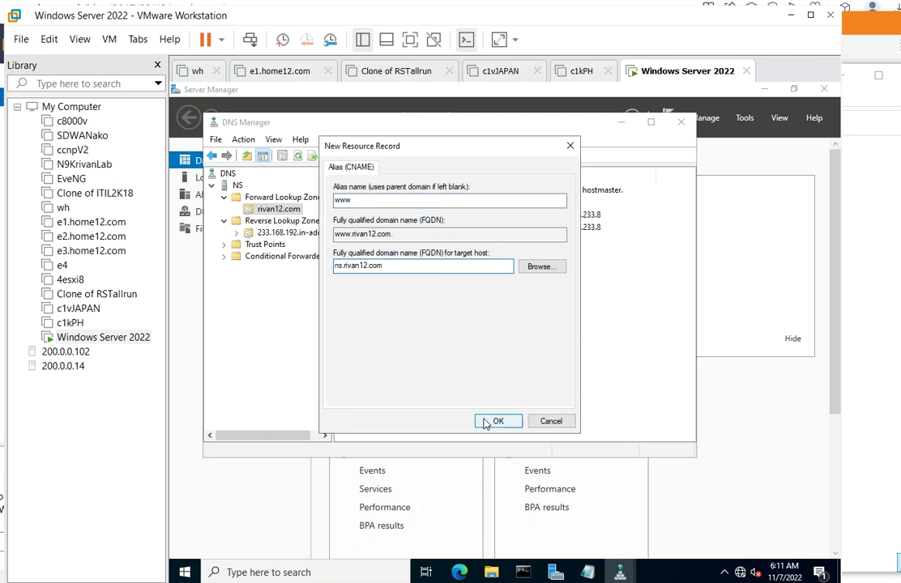
pyautogui.click(486, 423)
pyautogui.rightClick(422, 289)
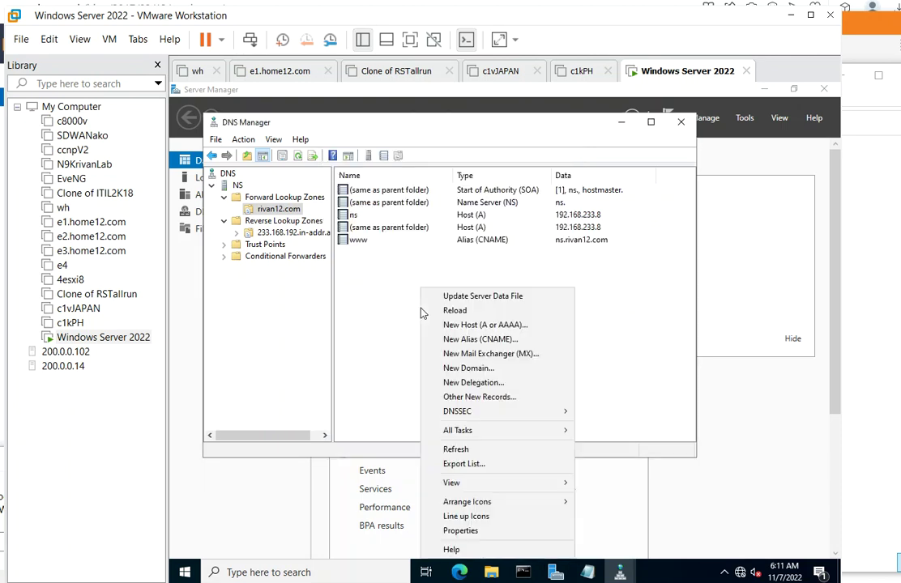
pyautogui.click(460, 341)
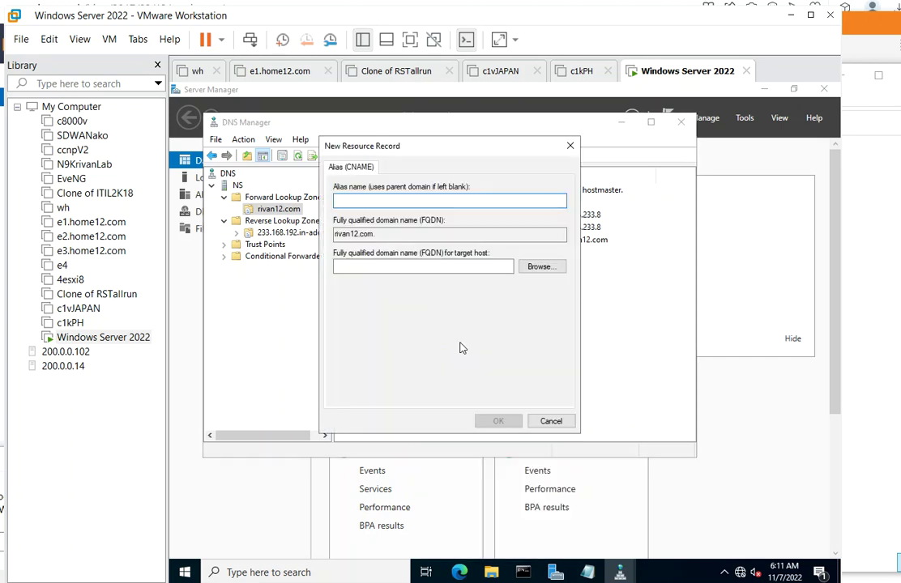
pyautogui.write('smtp')
pyautogui.click(423, 266)
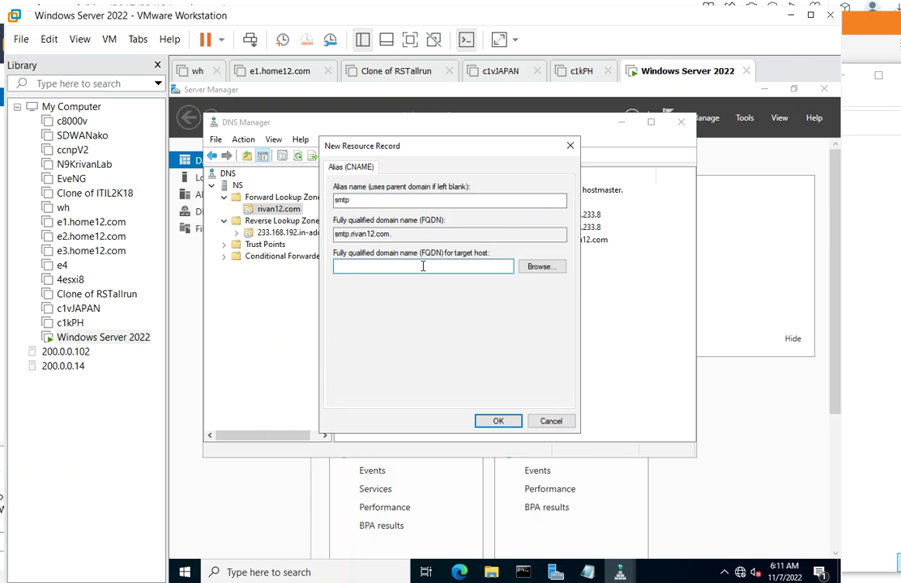
pyautogui.write('ns.rivan12.com')
pyautogui.click(496, 422)
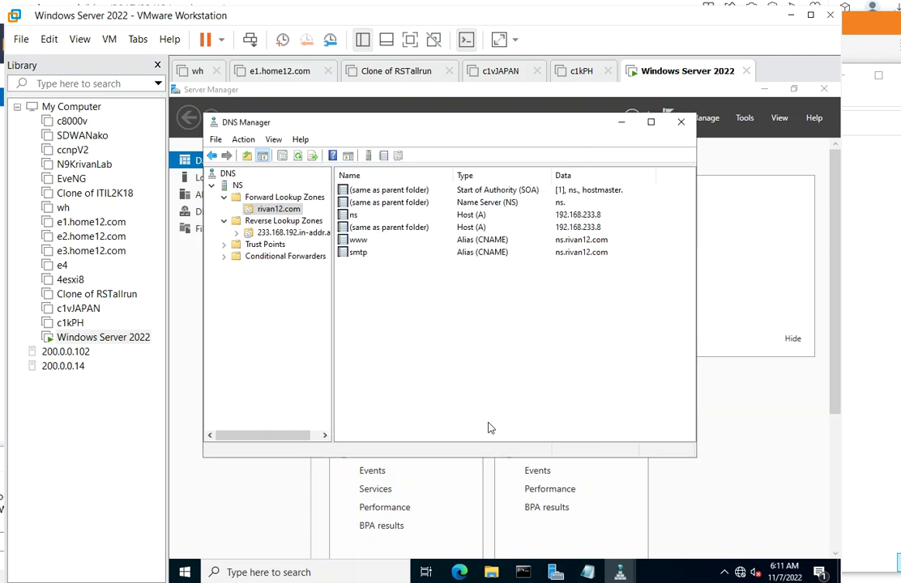
# Add CNAME aliases imap and pop pointing to ns.rivan12.com
pyautogui.rightClick(379, 278)
pyautogui.click(435, 326)
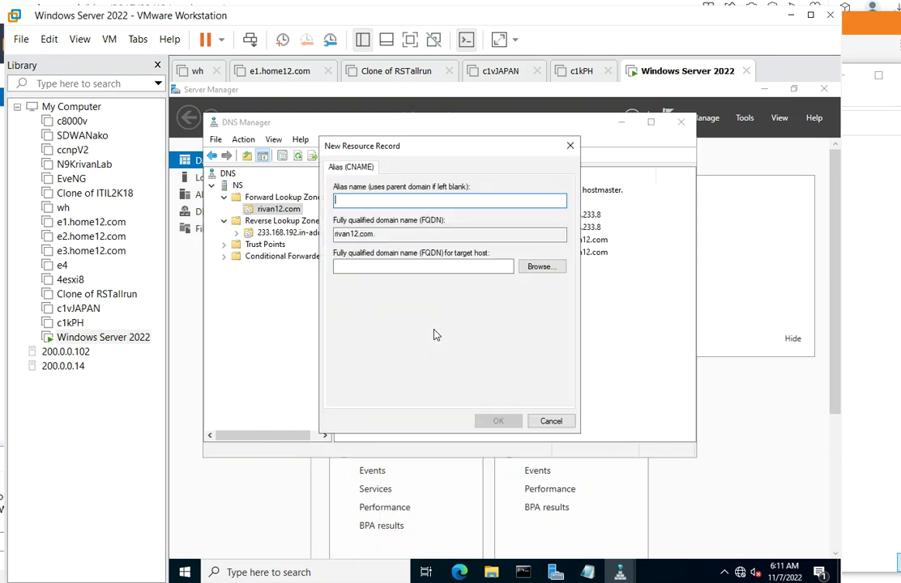
pyautogui.write('imap')
pyautogui.click(400, 265)
pyautogui.hotkey('ctrl', 'v')
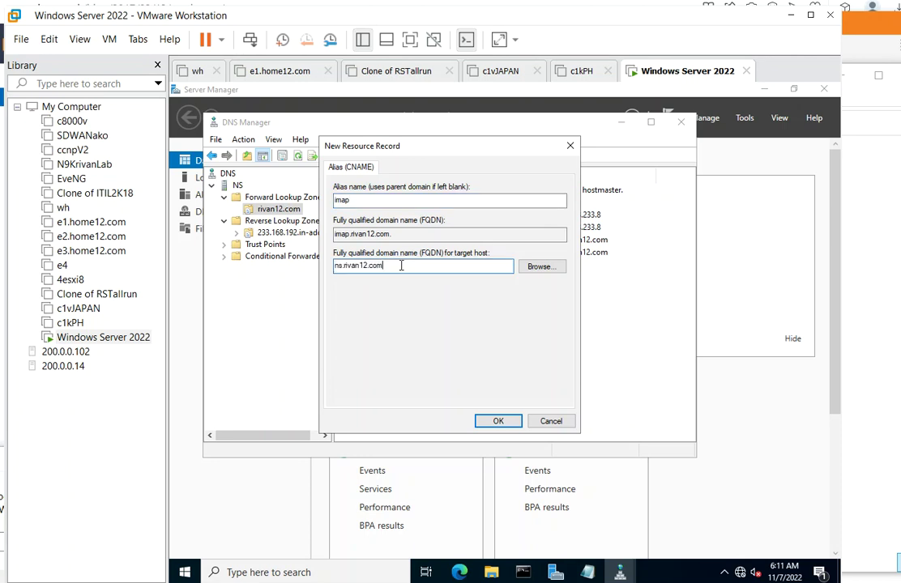
pyautogui.click(495, 421)
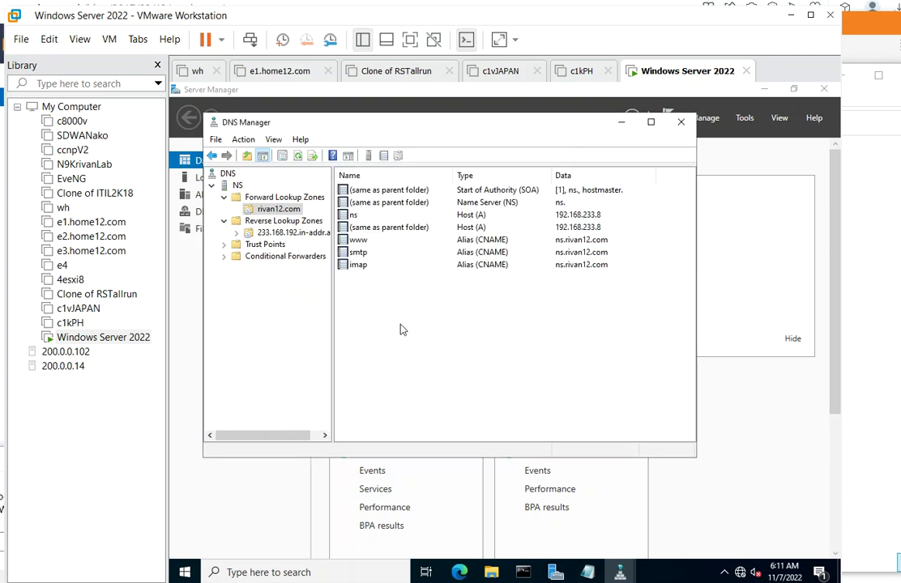
pyautogui.rightClick(390, 289)
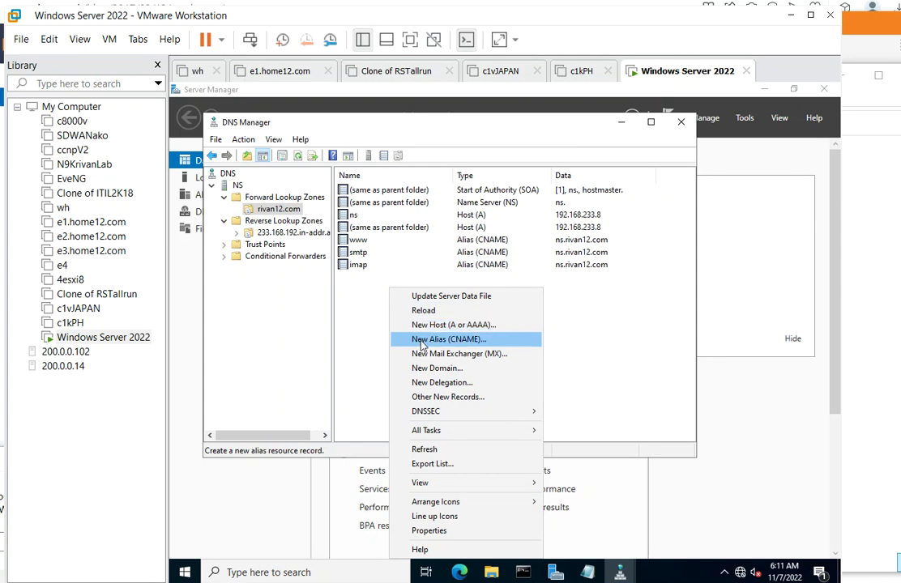
pyautogui.write('pop')
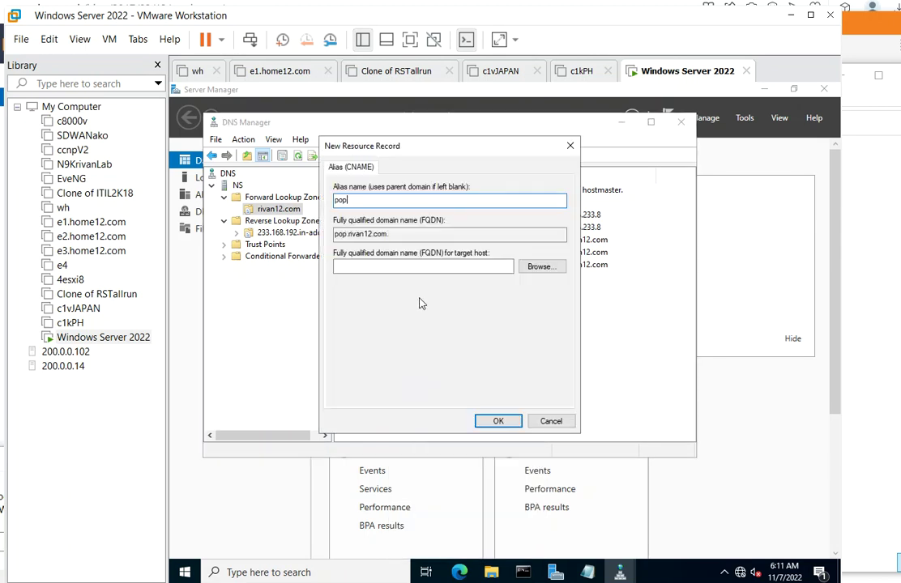
pyautogui.click(408, 265)
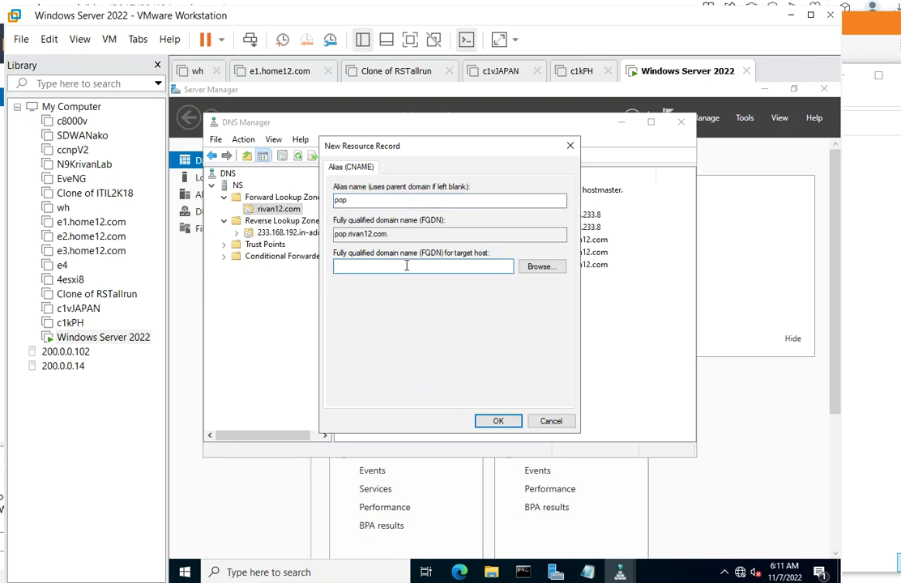
pyautogui.write('ns.rivan12.com')
pyautogui.click(487, 422)
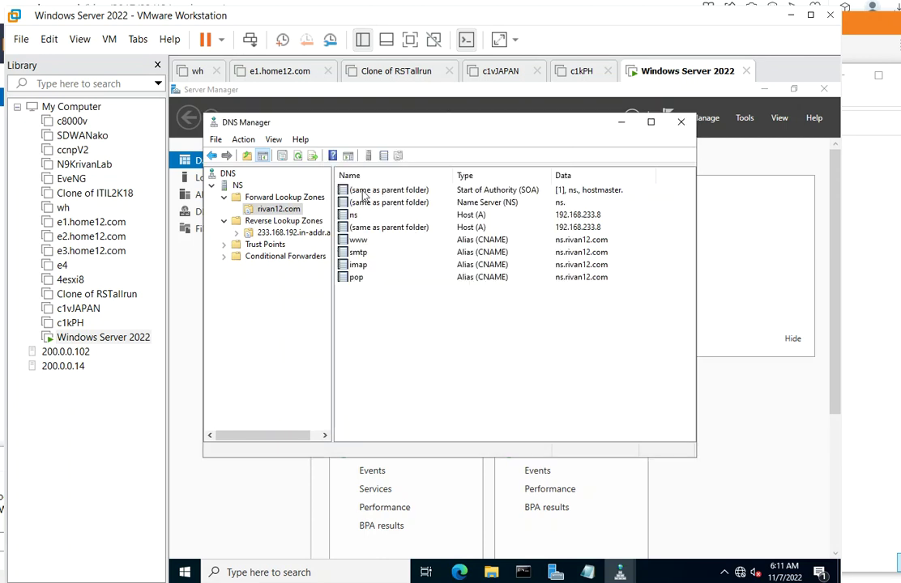
pyautogui.rightClick(366, 329)
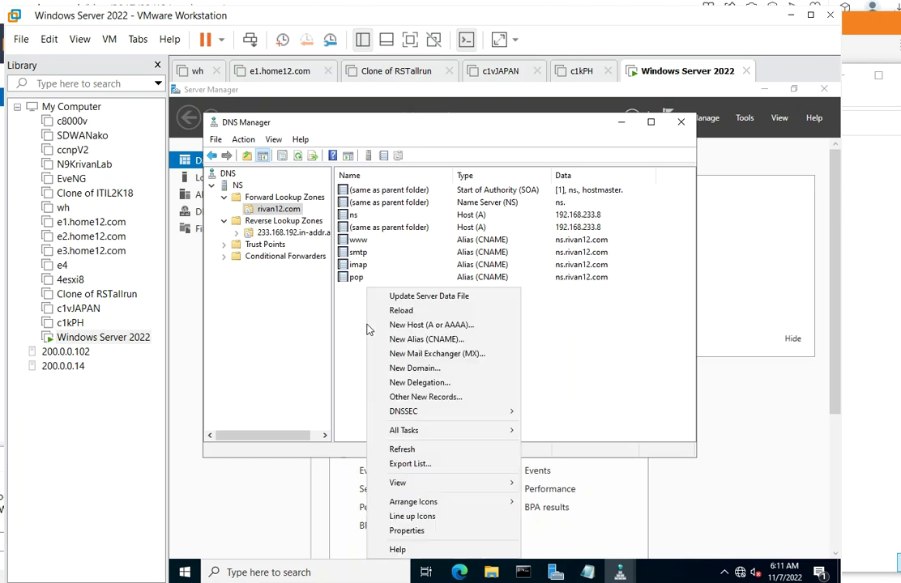
# Add a priority-10 MX record for the parent domain with mail server ns.rivan12.com
pyautogui.click(429, 354)
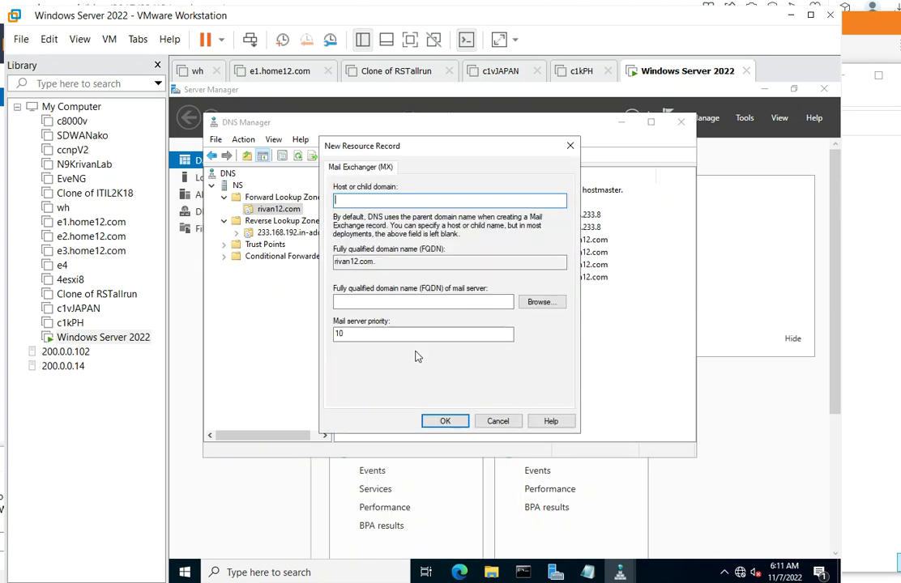
pyautogui.click(375, 301)
pyautogui.write('ns.rivan12.com')
pyautogui.click(444, 422)
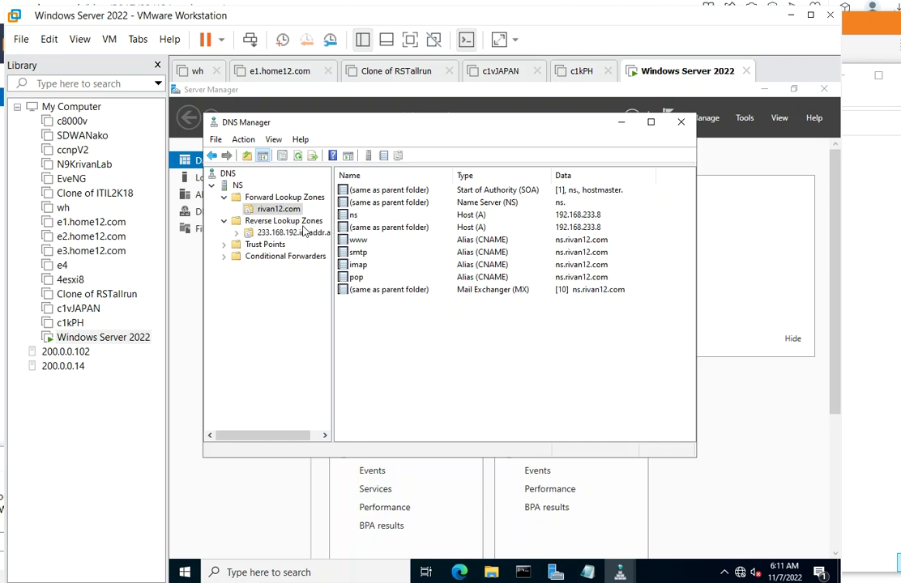
# Review the two PTR records for 192.168.233.8 in zone 233.168.192.in-addr.arpa
pyautogui.click(302, 226)
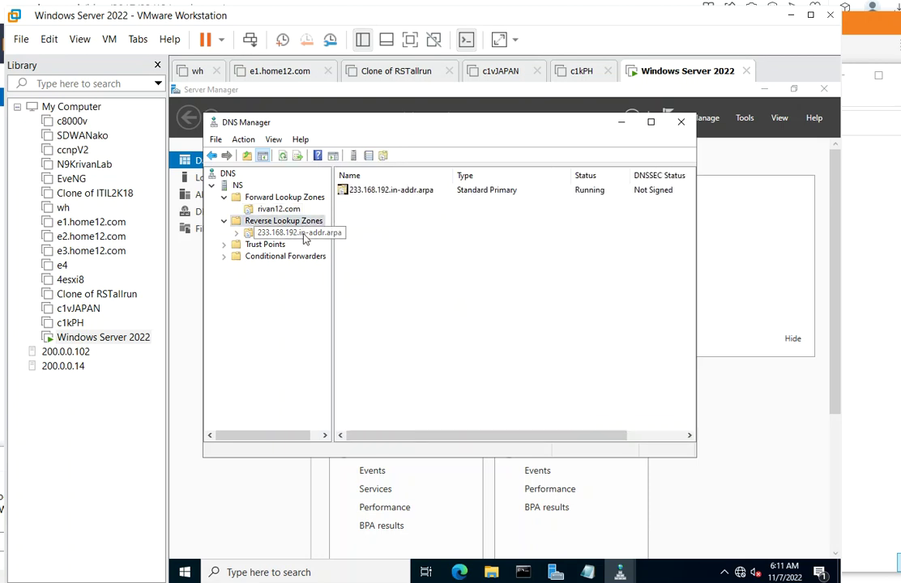
pyautogui.click(304, 234)
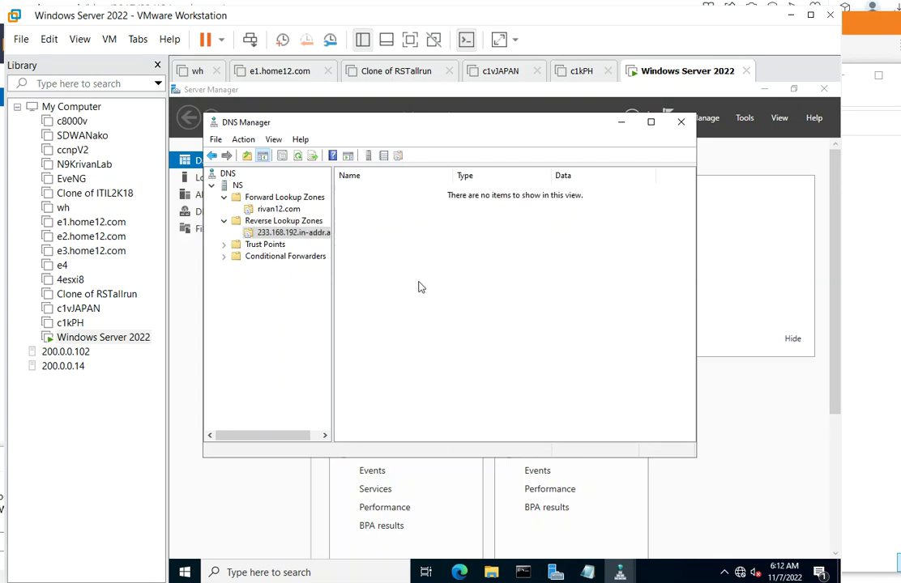
pyautogui.click(397, 215)
pyautogui.click(397, 224)
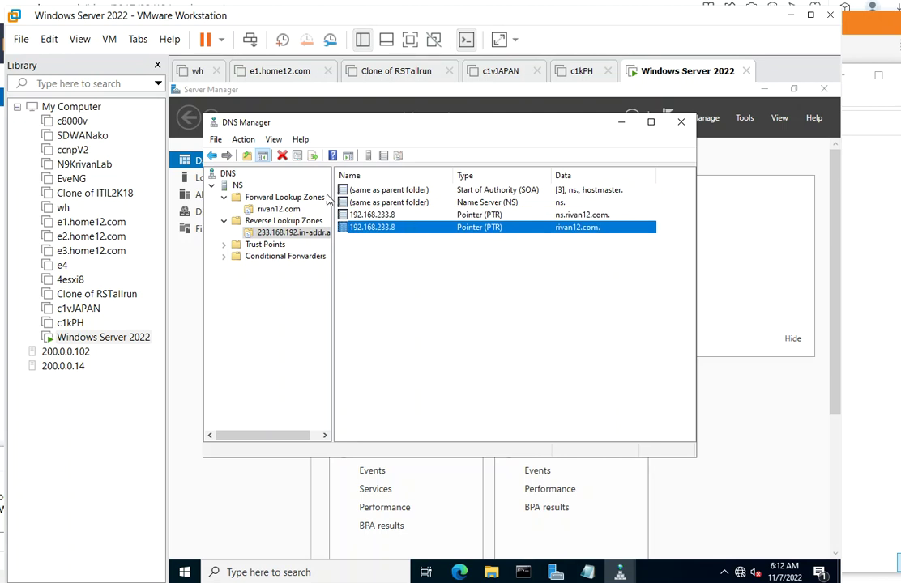
pyautogui.moveTo(525, 562)
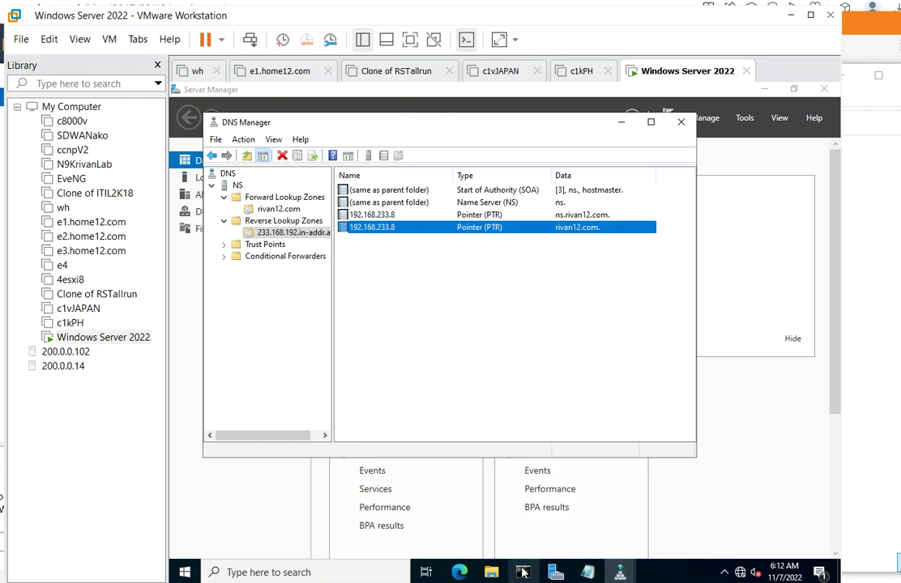
pyautogui.click(467, 461)
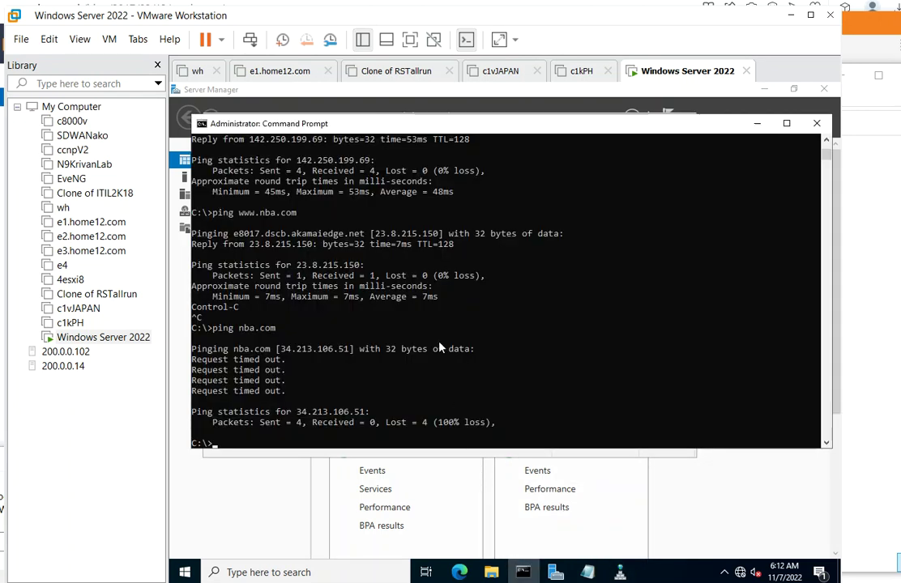
pyautogui.write('nslookup')
pyautogui.press('Return')
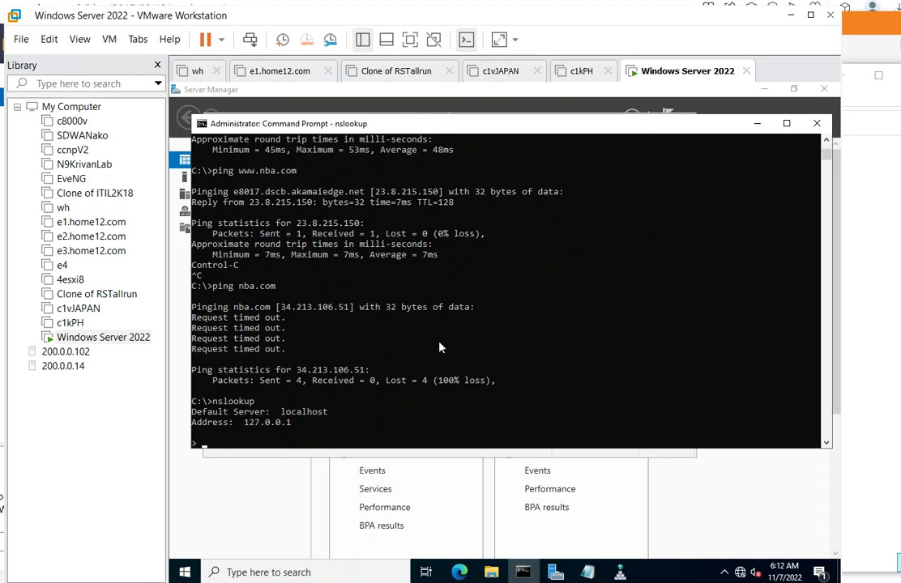
pyautogui.write('ns.rivan12.com')
pyautogui.press('Return')
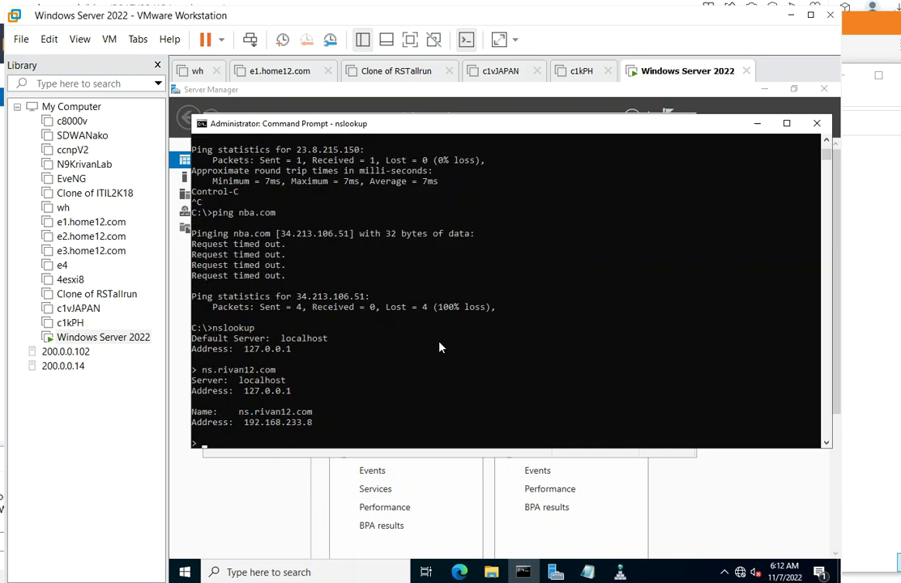
pyautogui.write('www.rivan12.com')
pyautogui.press('Return')
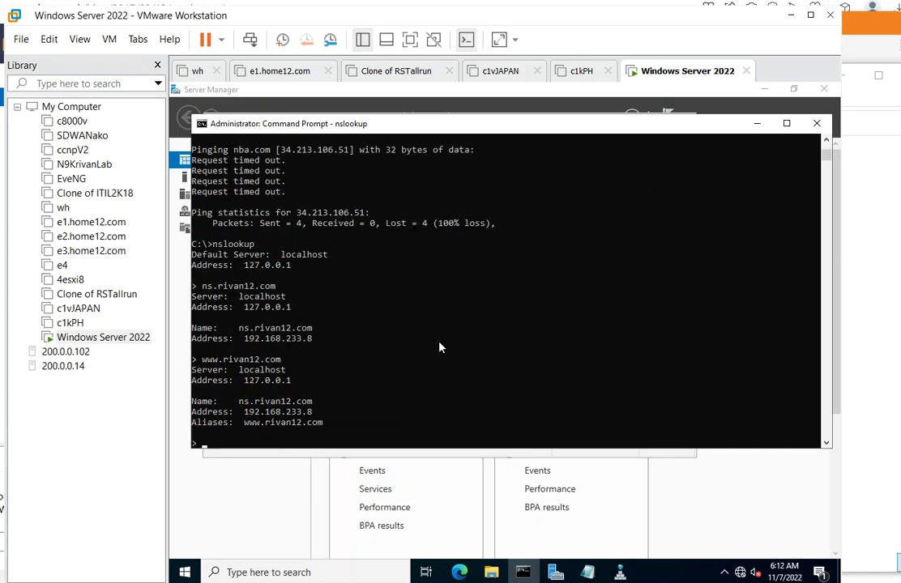
pyautogui.write('exit')
pyautogui.press('Return')
pyautogui.write('pin')
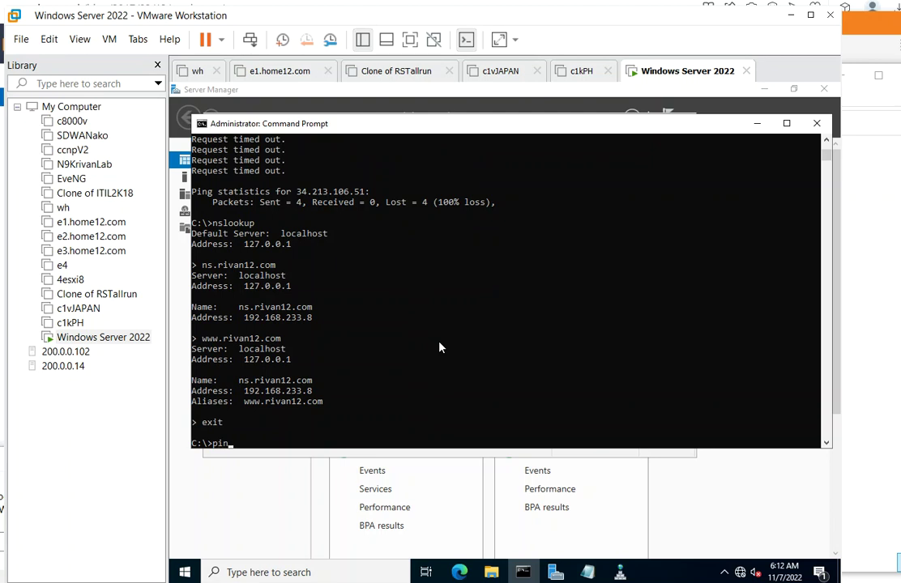
pyautogui.write('g www.rivan12.com')
pyautogui.press('Return')
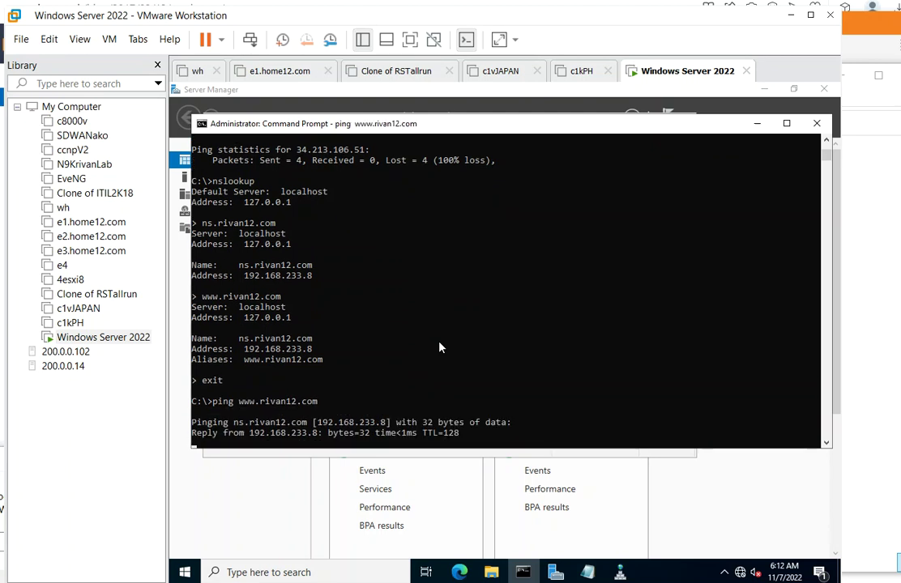
pyautogui.hotkey('ctrl', 'c')
pyautogui.press('Up')
pyautogui.press('Left')
pyautogui.press('Left')
pyautogui.press('Left')
pyautogui.press('Left')
pyautogui.press('Left')
pyautogui.press('Left')
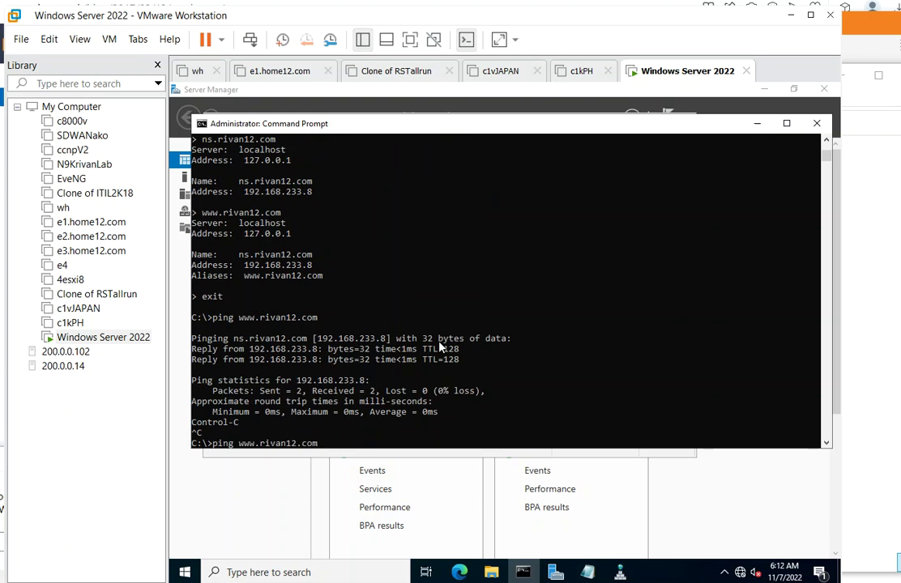
pyautogui.press('BackSpace')
pyautogui.press('BackSpace')
pyautogui.press('BackSpace')
pyautogui.press('BackSpace')
pyautogui.write('ns.')
pyautogui.press('Return')
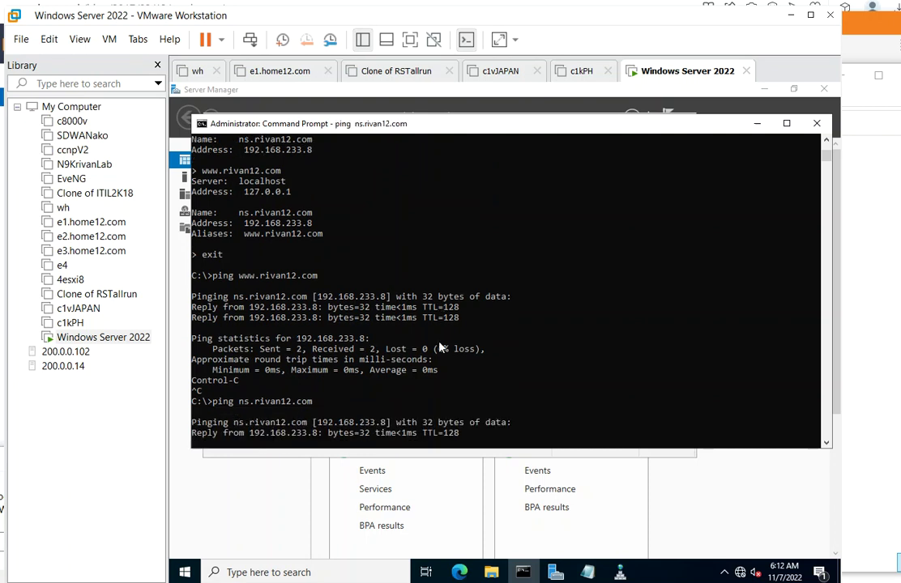
pyautogui.hotkey('ctrl', 'c')
pyautogui.press('Up')
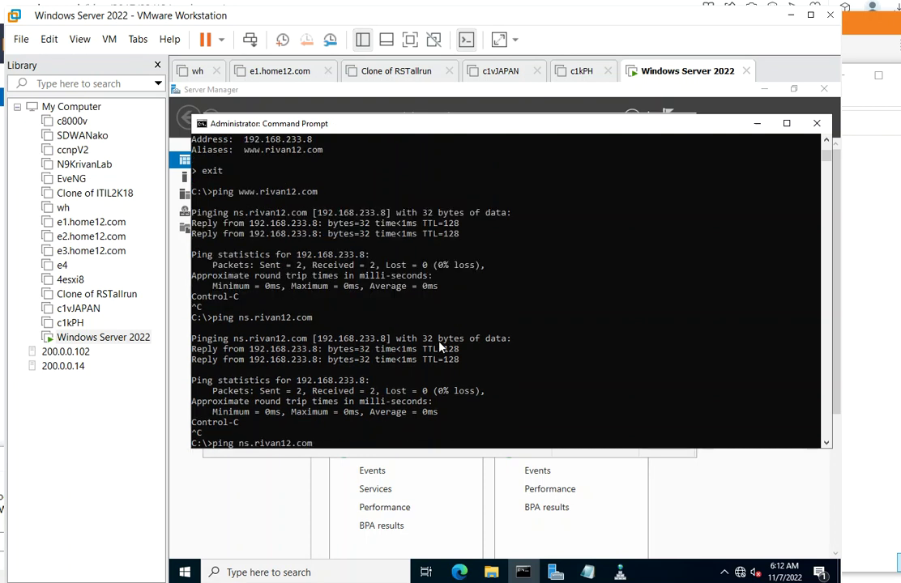
pyautogui.press('Right')
pyautogui.press('BackSpace')
pyautogui.press('BackSpace')
pyautogui.press('BackSpace')
pyautogui.press('Return')
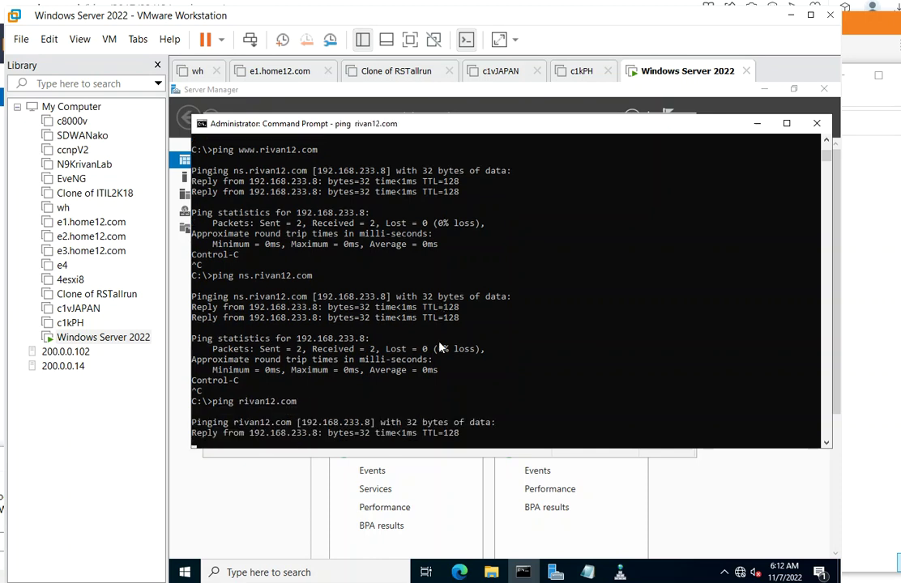
pyautogui.hotkey('ctrl', 'c')
pyautogui.press('Up')
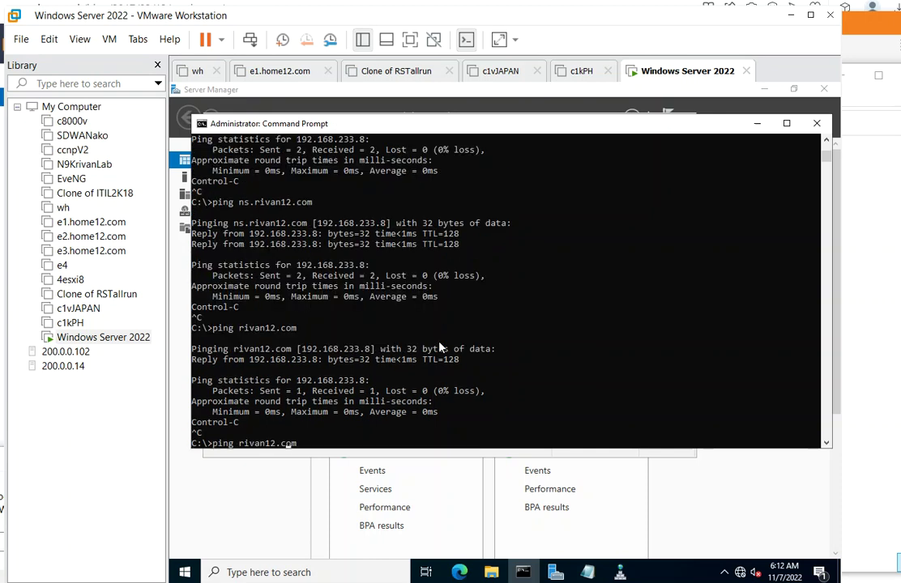
pyautogui.hotkey('ctrl', 'Left')
pyautogui.write('www.')
pyautogui.press('Return')
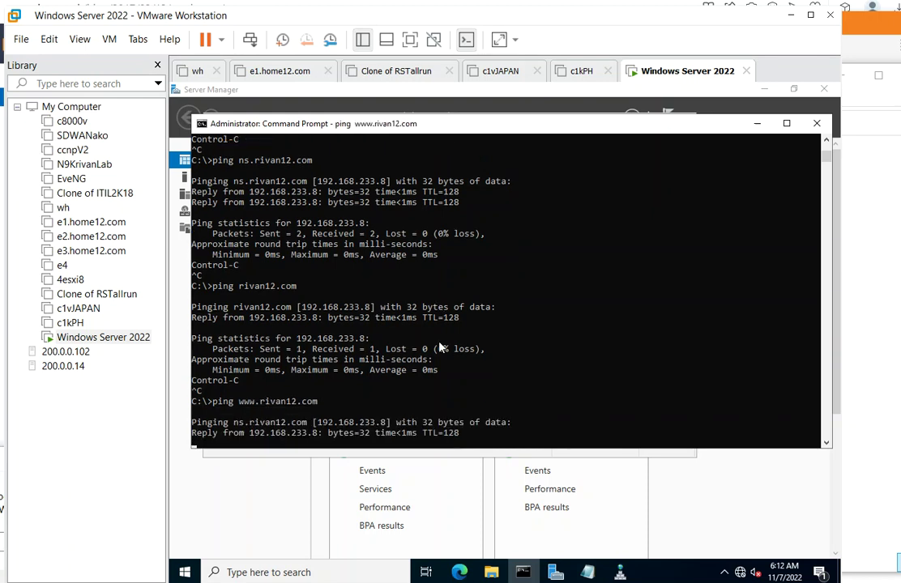
pyautogui.hotkey('ctrl', 'c')
# Ping smtp.rivan12.com and pop.rivan12.com, both replying from 192.168.233.8
pyautogui.press('Up')
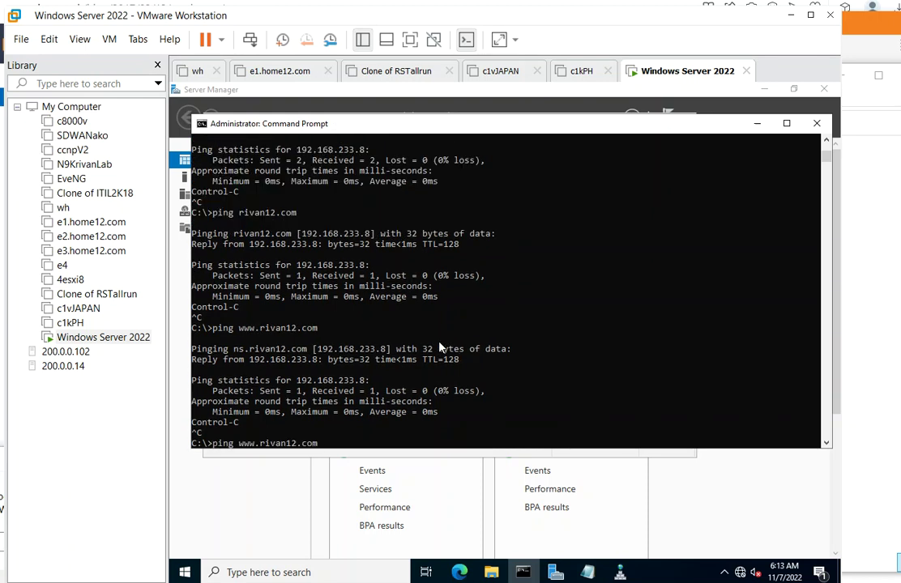
pyautogui.press('BackSpace')
pyautogui.press('BackSpace')
pyautogui.press('BackSpace')
pyautogui.write('smtp')
pyautogui.press('Return')
pyautogui.hotkey('ctrl', 'c')
pyautogui.press('Up')
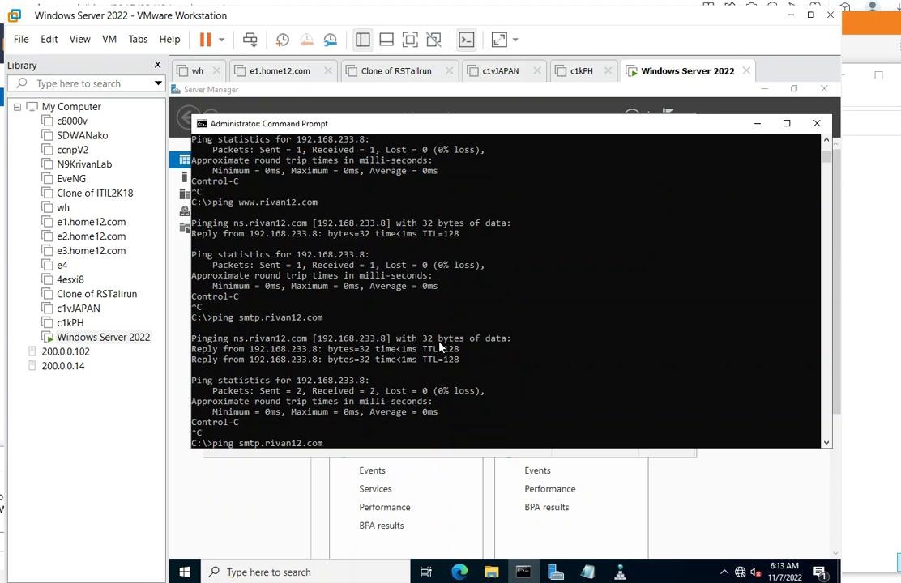
pyautogui.press('Left')
pyautogui.press('Left')
pyautogui.press('Left')
pyautogui.press('Left')
pyautogui.press('Left')
pyautogui.press('Left')
pyautogui.press('Left')
pyautogui.press('Left')
pyautogui.press('Left')
pyautogui.press('Left')
pyautogui.press('Left')
pyautogui.press('Left')
pyautogui.press('BackSpace')
pyautogui.press('BackSpace')
pyautogui.press('BackSpace')
pyautogui.press('BackSpace')
pyautogui.write('pop')
pyautogui.press('Return')
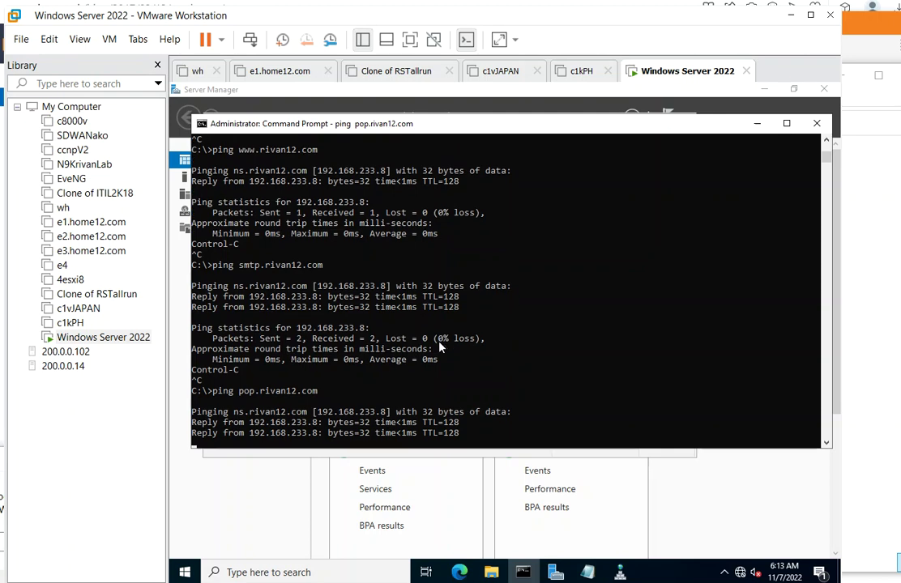
pyautogui.press('Return')
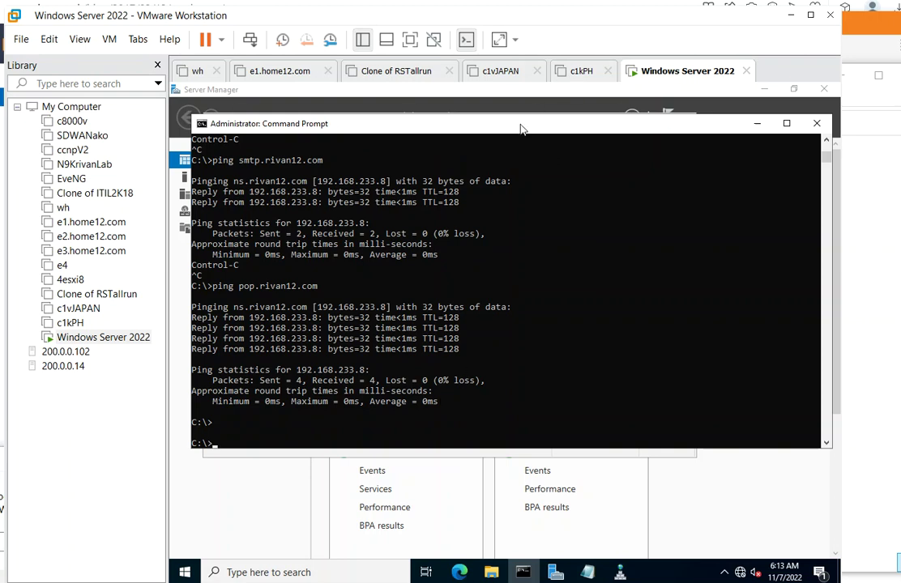
pyautogui.moveTo(522, 132); pyautogui.dragTo(539, 181)
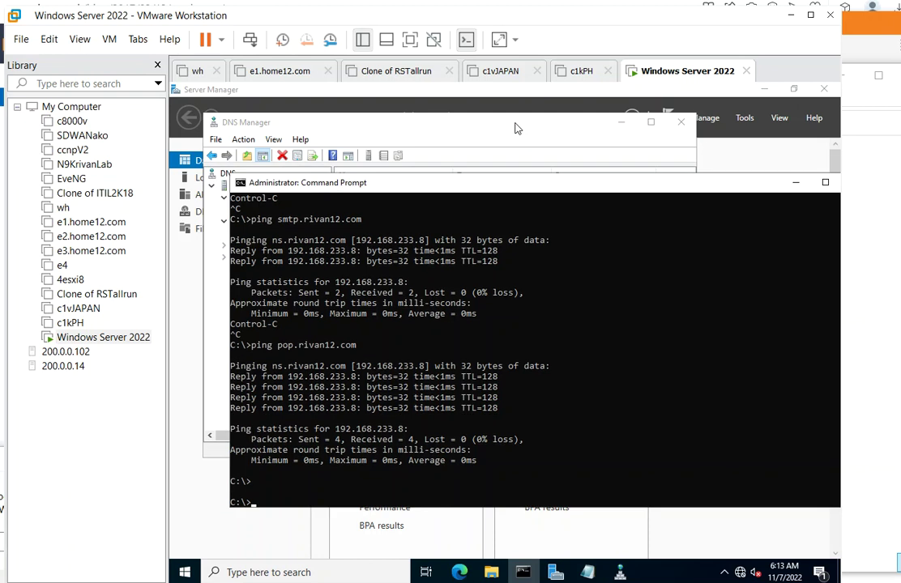
pyautogui.click(525, 134)
pyautogui.click(375, 226)
pyautogui.click(278, 209)
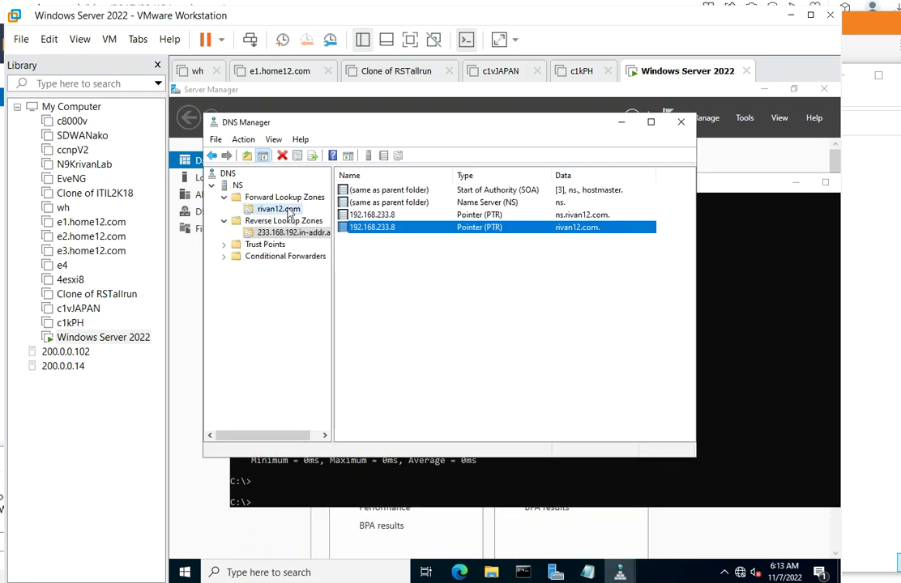
pyautogui.click(713, 316)
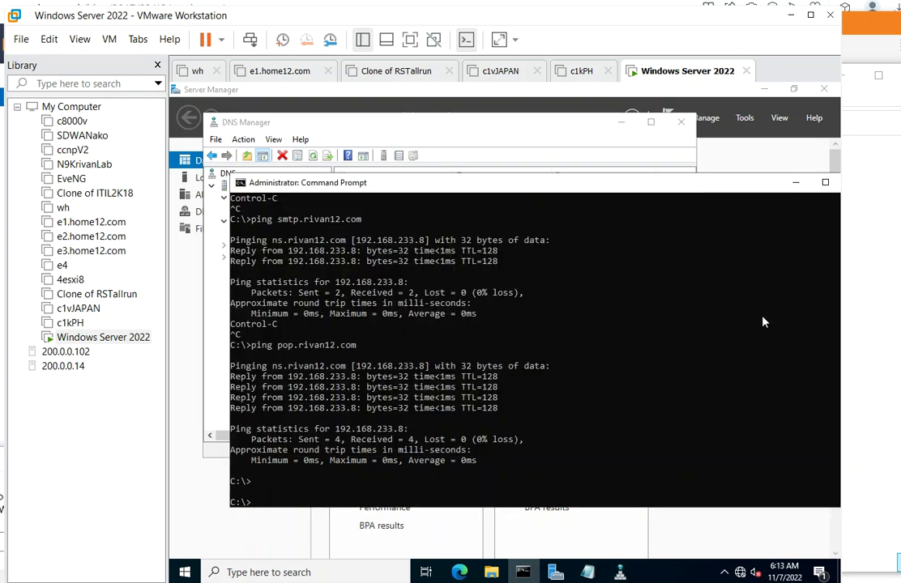
pyautogui.moveTo(532, 195); pyautogui.dragTo(510, 171)
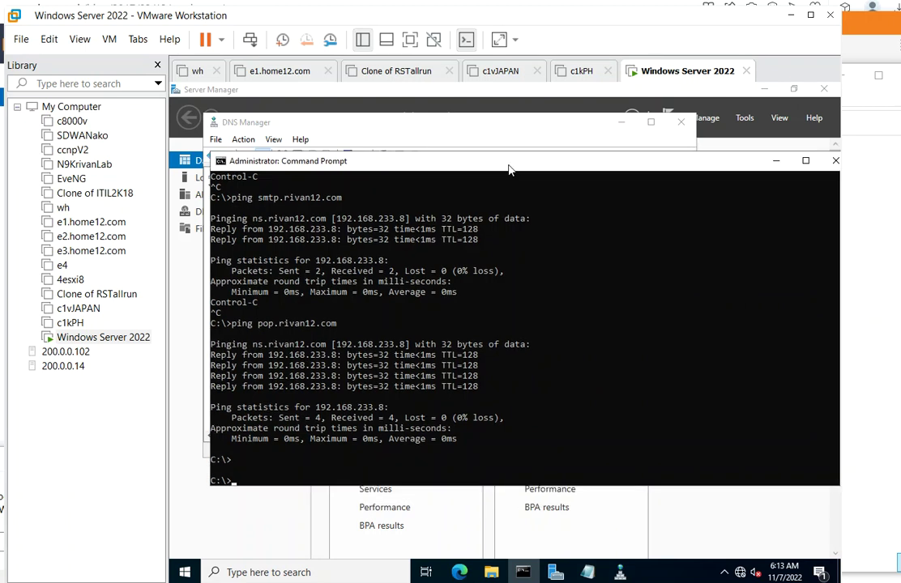